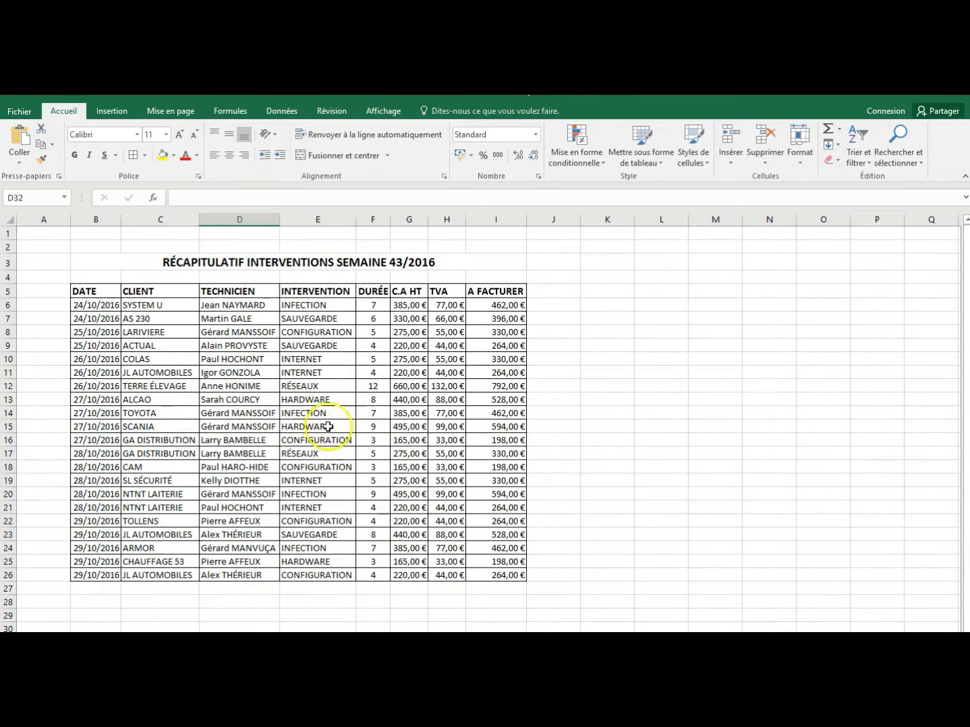
# - Format the interventions data in B5:I26 as a table with headers, using the medium style with blue headers and grey banded rows
pyautogui.click(248, 398)
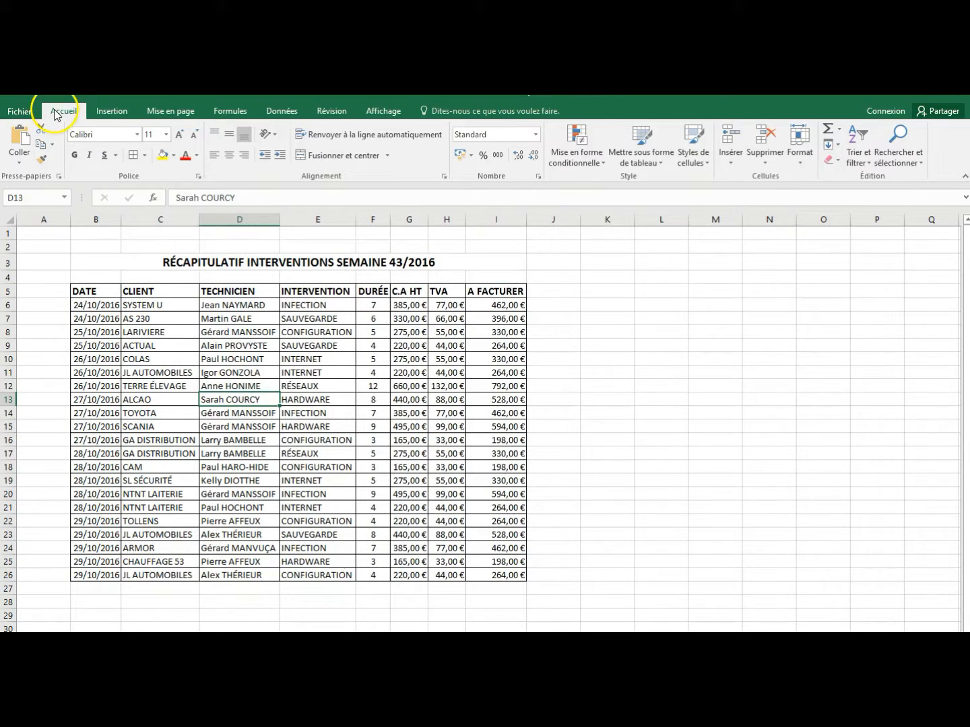
pyautogui.click(662, 168)
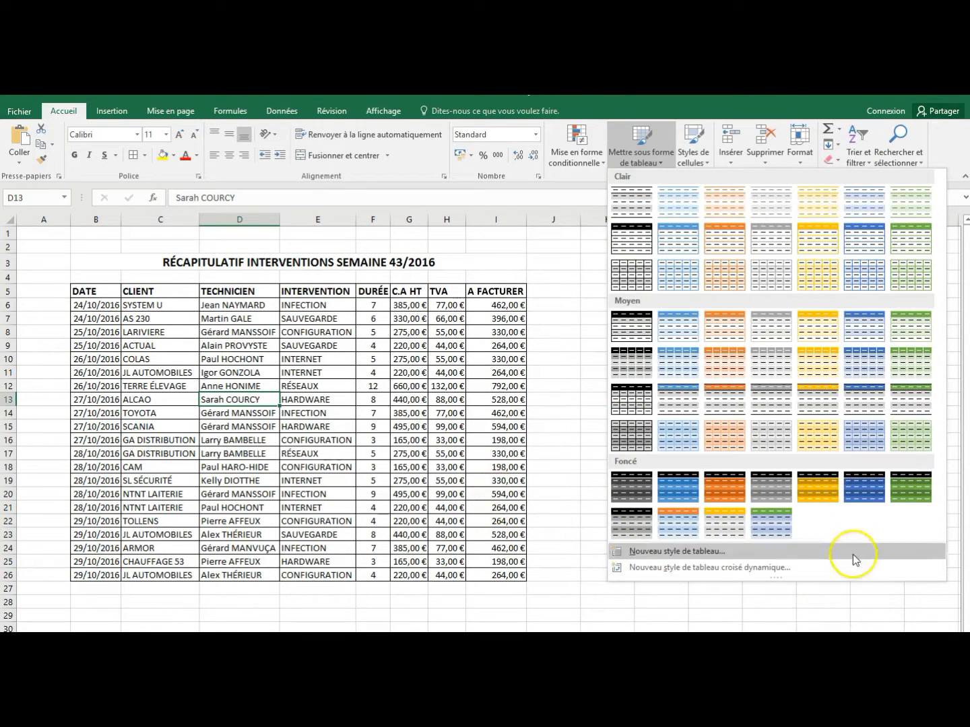
pyautogui.click(670, 398)
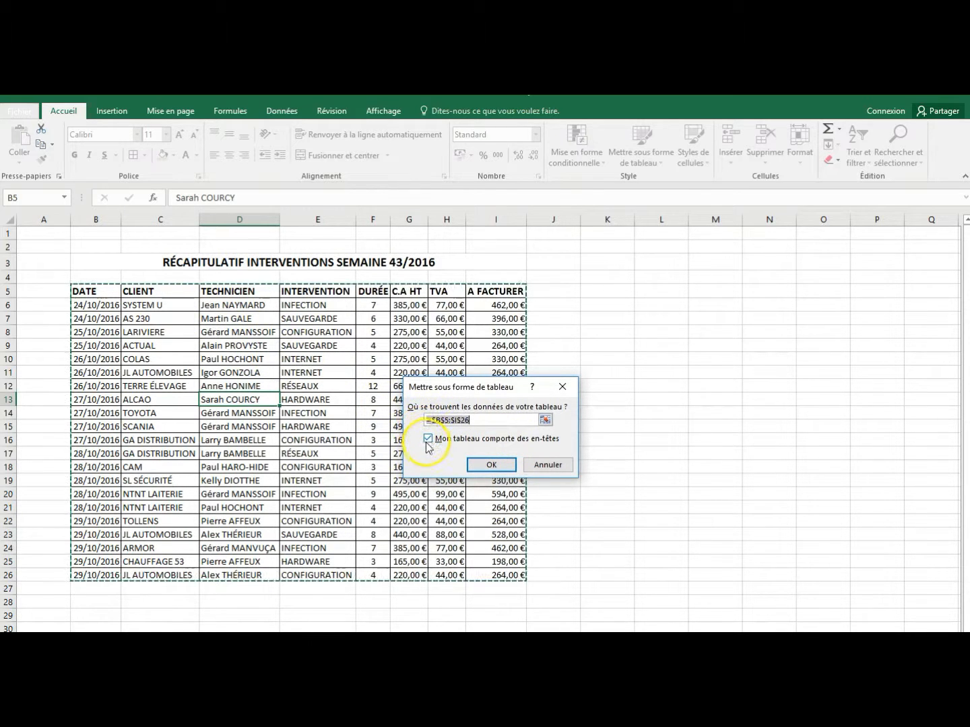
pyautogui.click(491, 464)
pyautogui.click(691, 508)
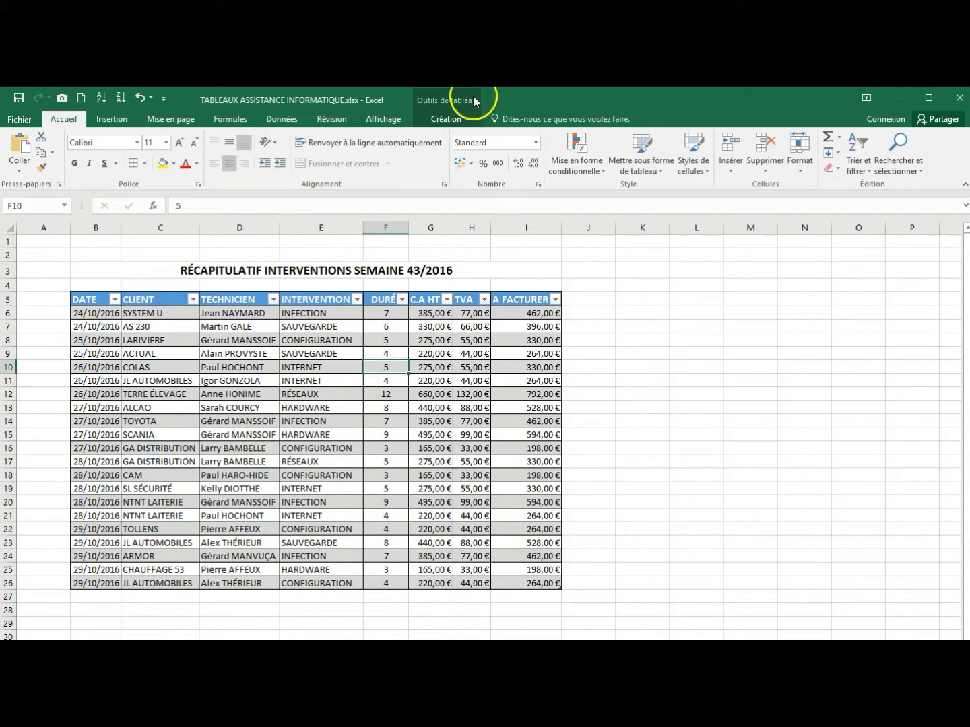
# - Try banded columns instead of banded rows on the table, and restore the banded rows
pyautogui.click(438, 101)
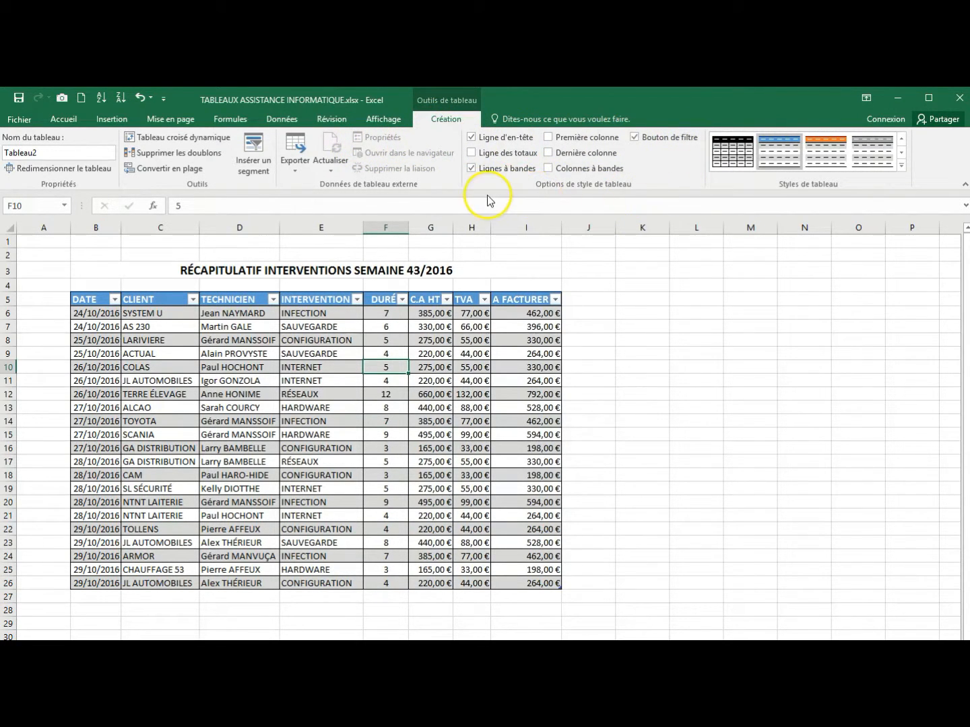
pyautogui.click(295, 329)
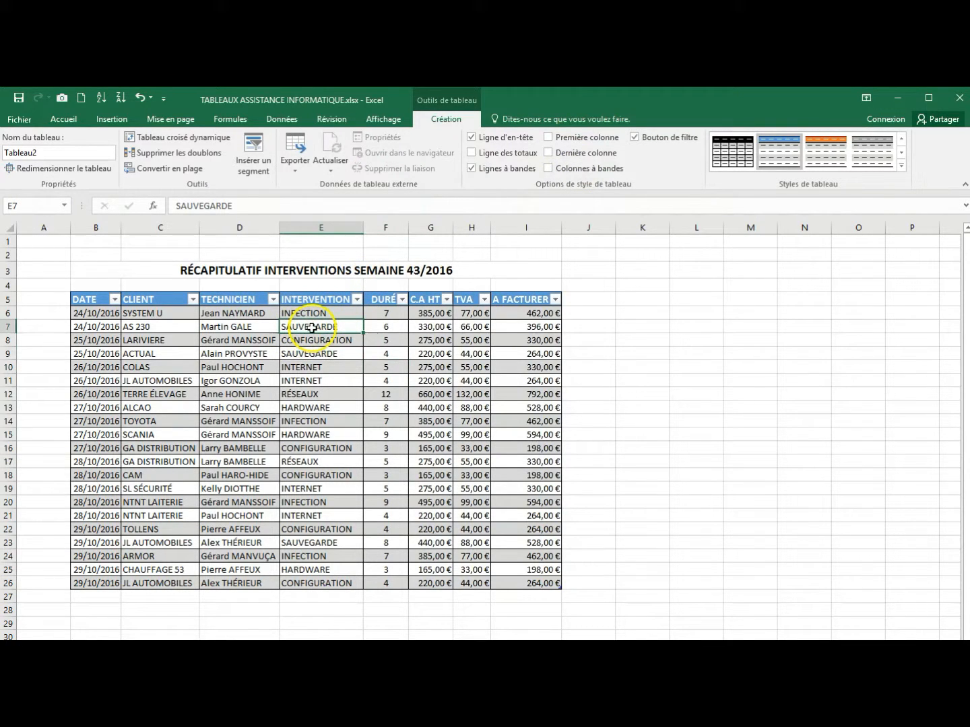
pyautogui.click(474, 168)
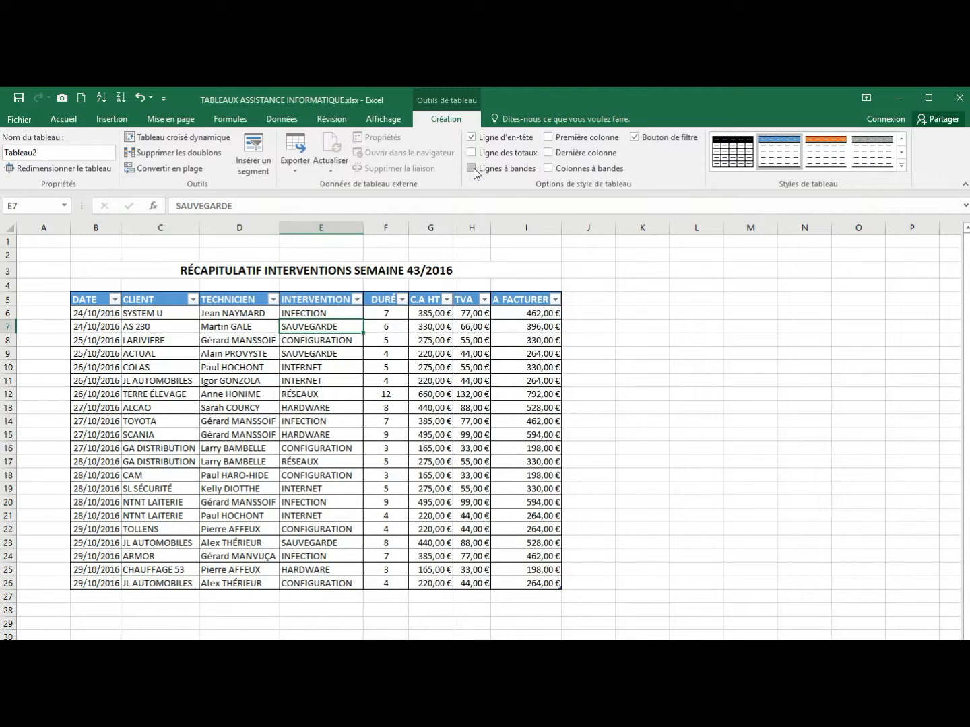
pyautogui.click(549, 168)
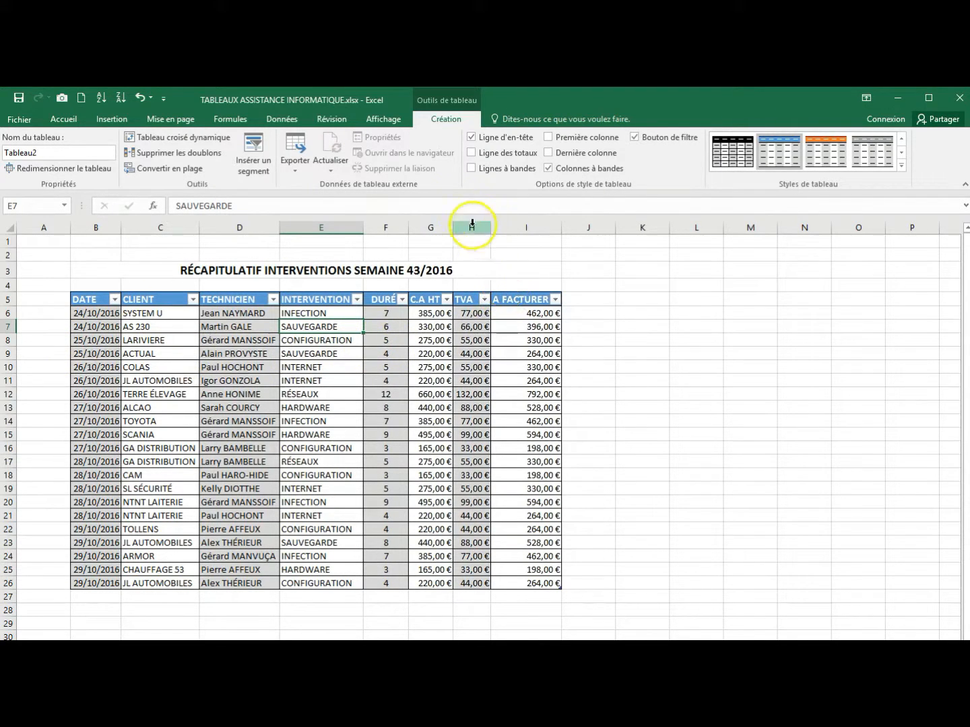
pyautogui.click(547, 168)
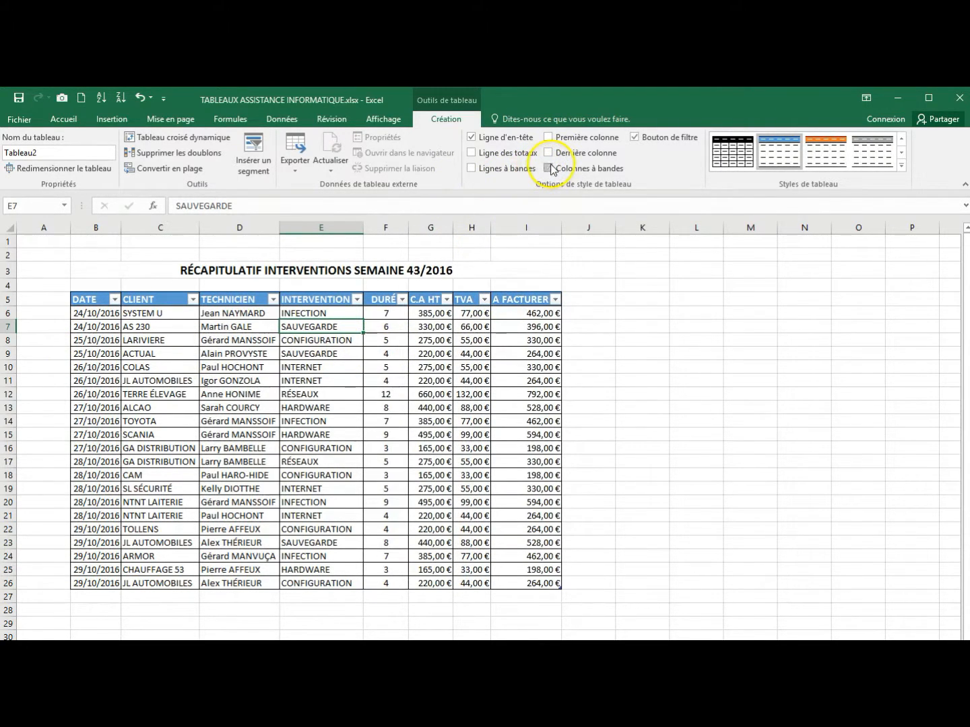
pyautogui.click(471, 170)
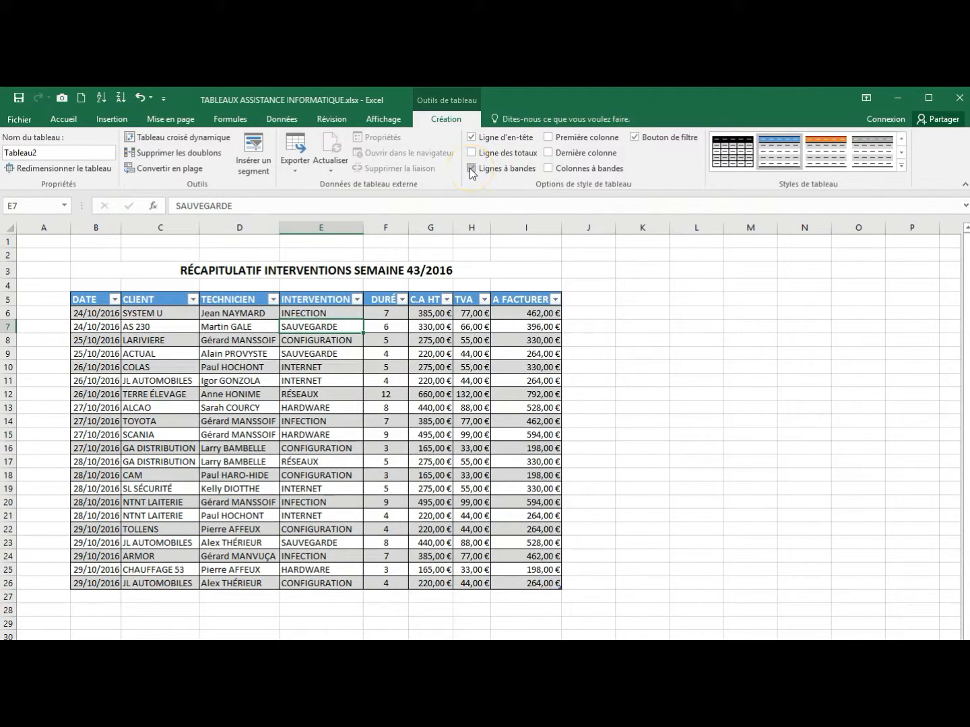
# - Try the first-column emphasis with the orange medium table style, and revert both changes
pyautogui.click(548, 138)
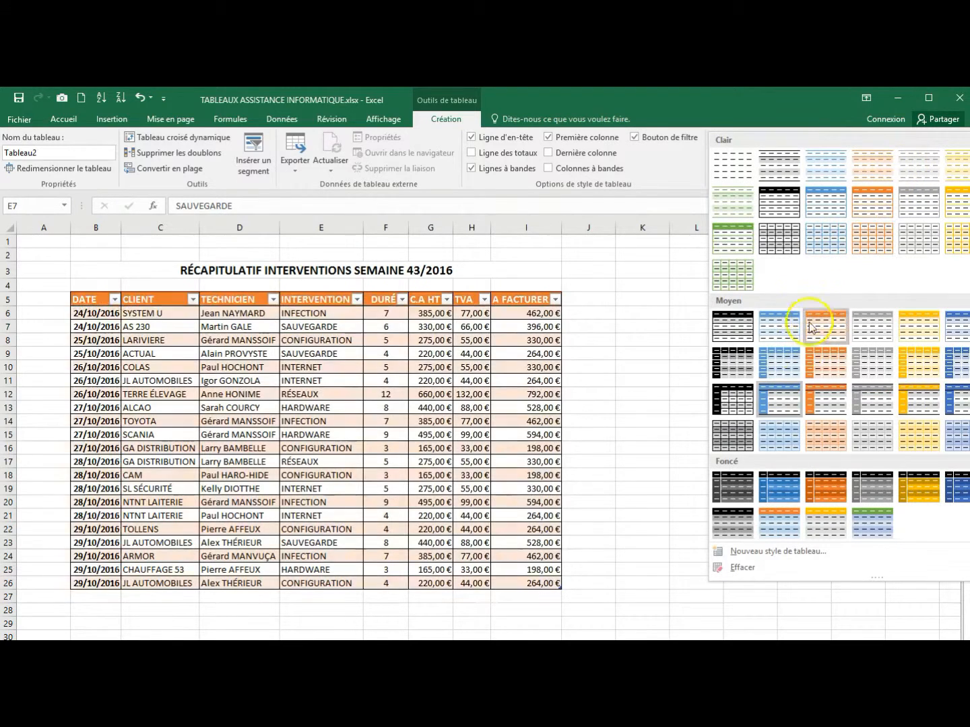
pyautogui.click(821, 402)
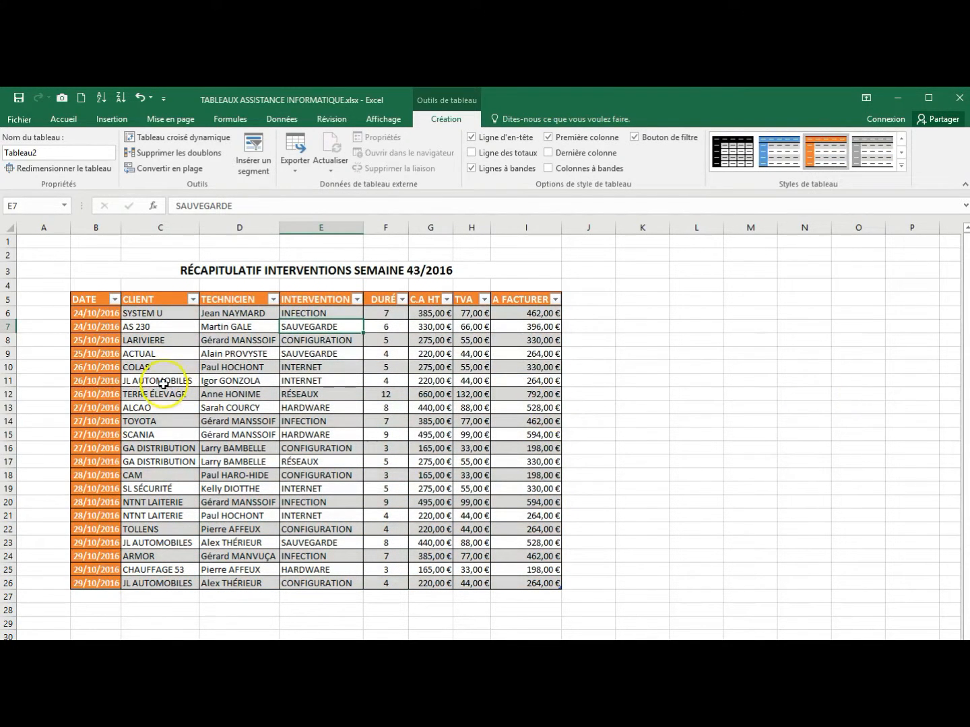
pyautogui.click(139, 99)
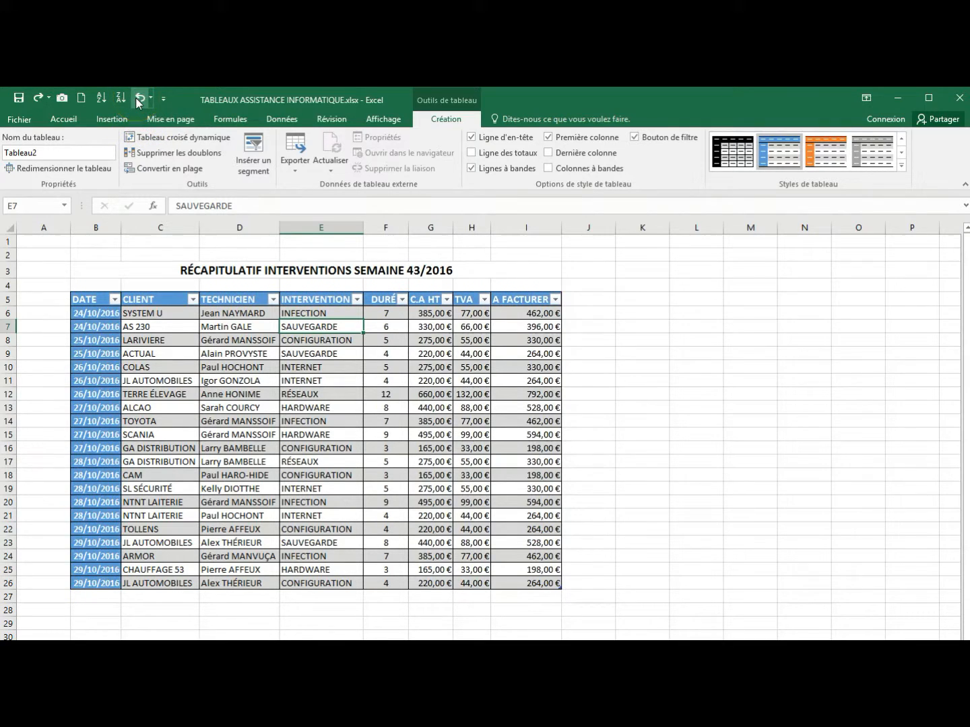
pyautogui.click(549, 138)
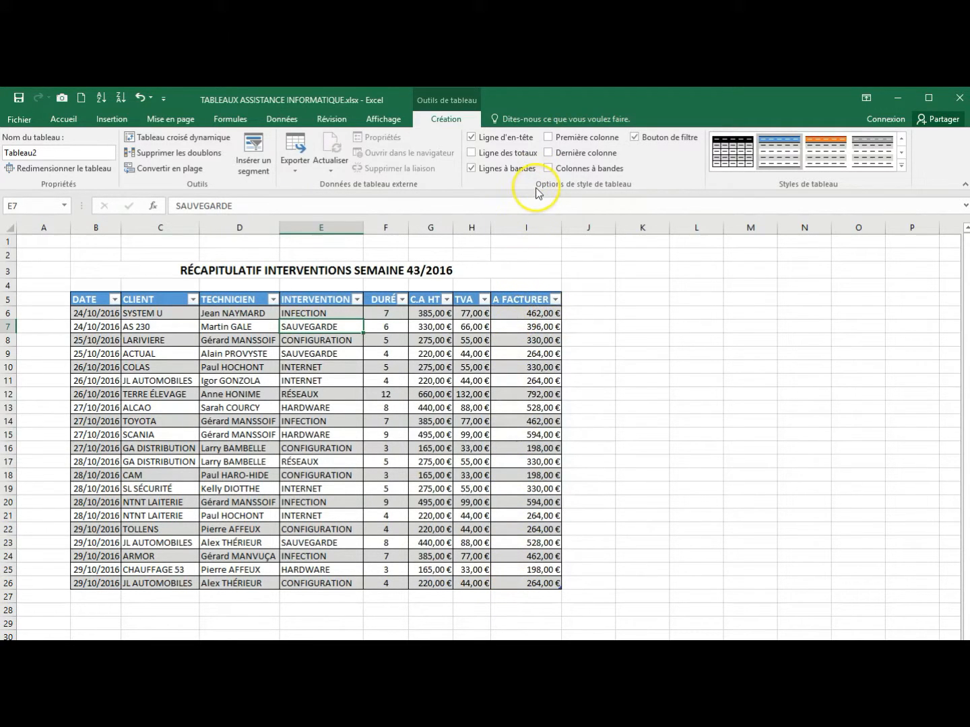
# - Try the last-column emphasis and the totals row on the table, turning each off again
pyautogui.click(549, 153)
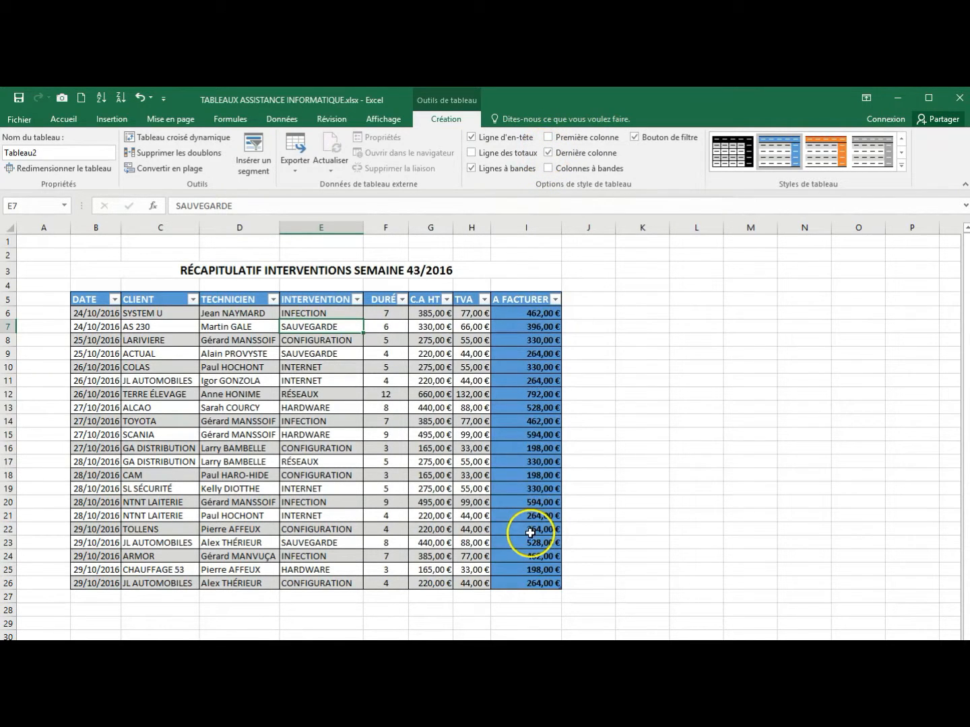
pyautogui.click(549, 161)
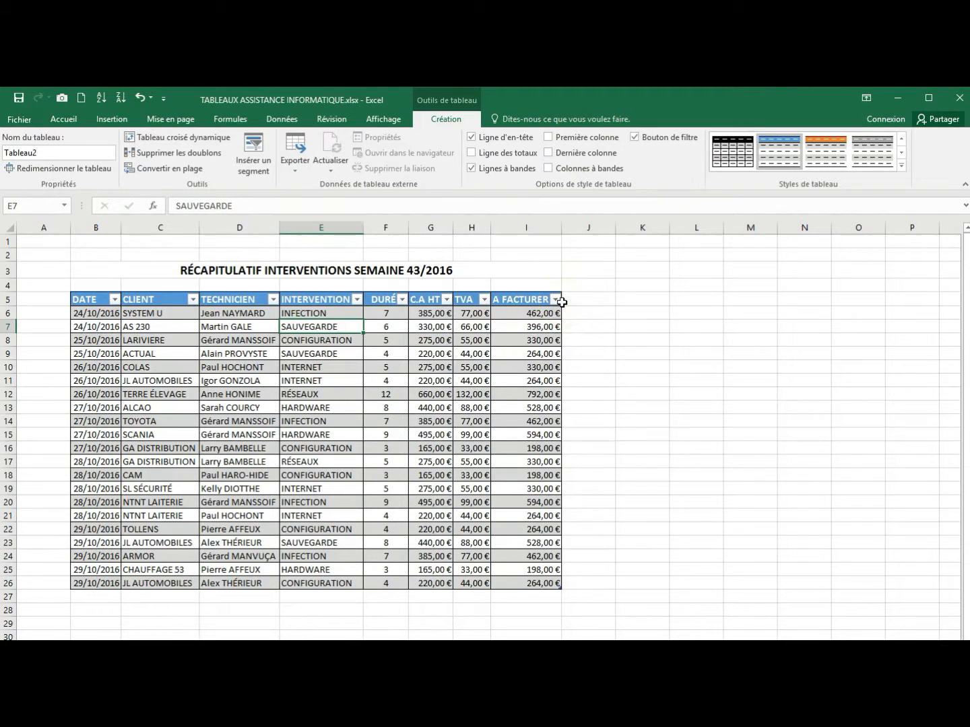
pyautogui.click(473, 154)
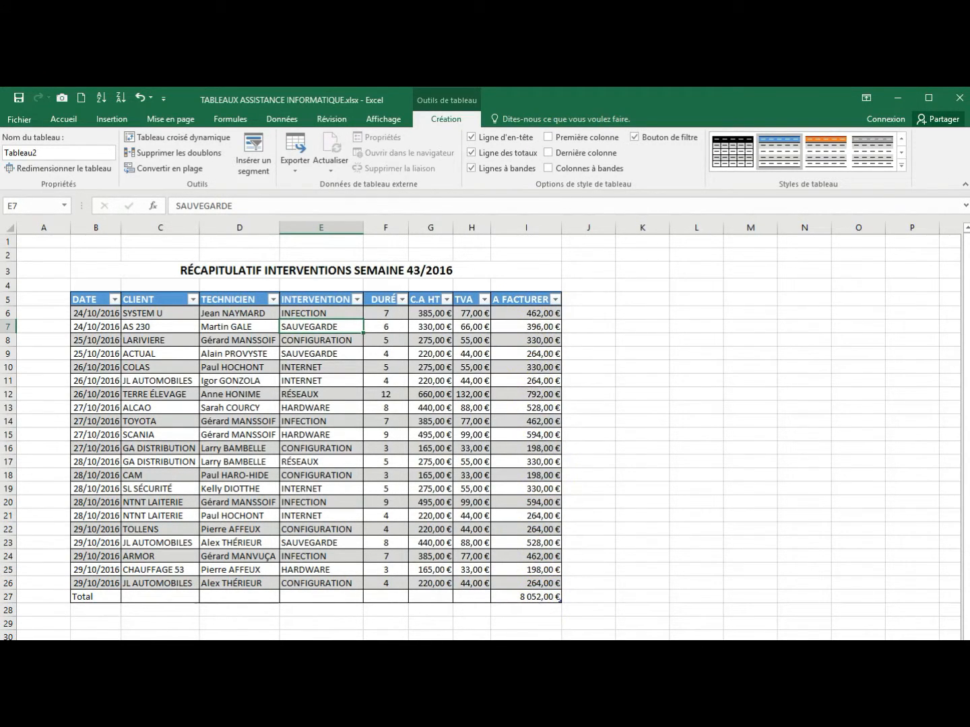
pyautogui.click(470, 153)
# - Try the light table style with grey headers, and clear the style from the table
pyautogui.click(321, 394)
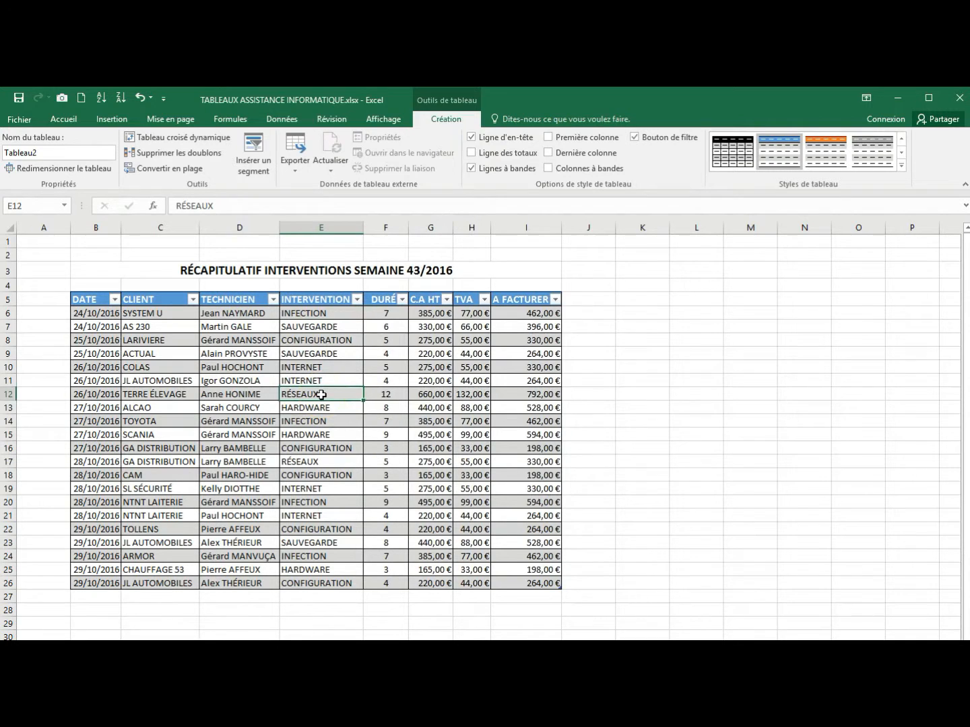
pyautogui.click(900, 165)
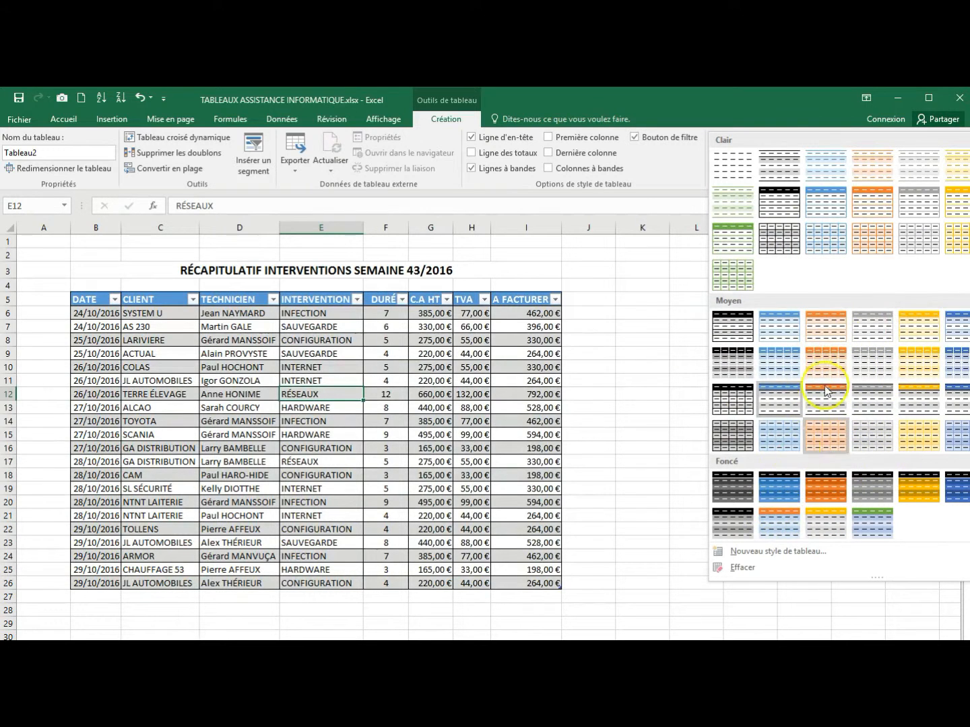
pyautogui.click(917, 199)
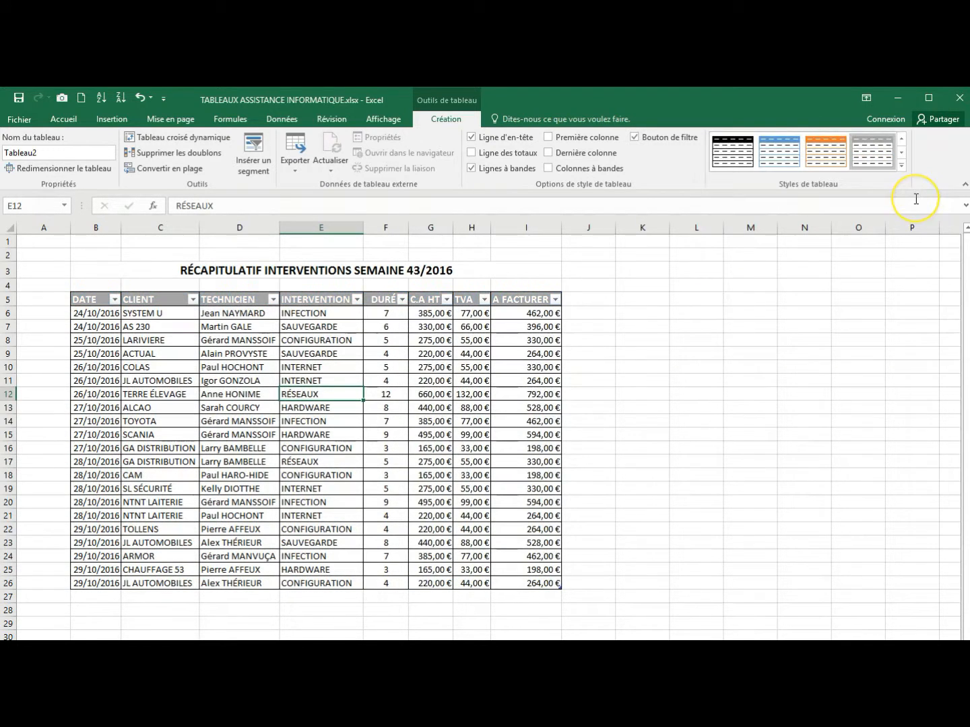
pyautogui.click(901, 165)
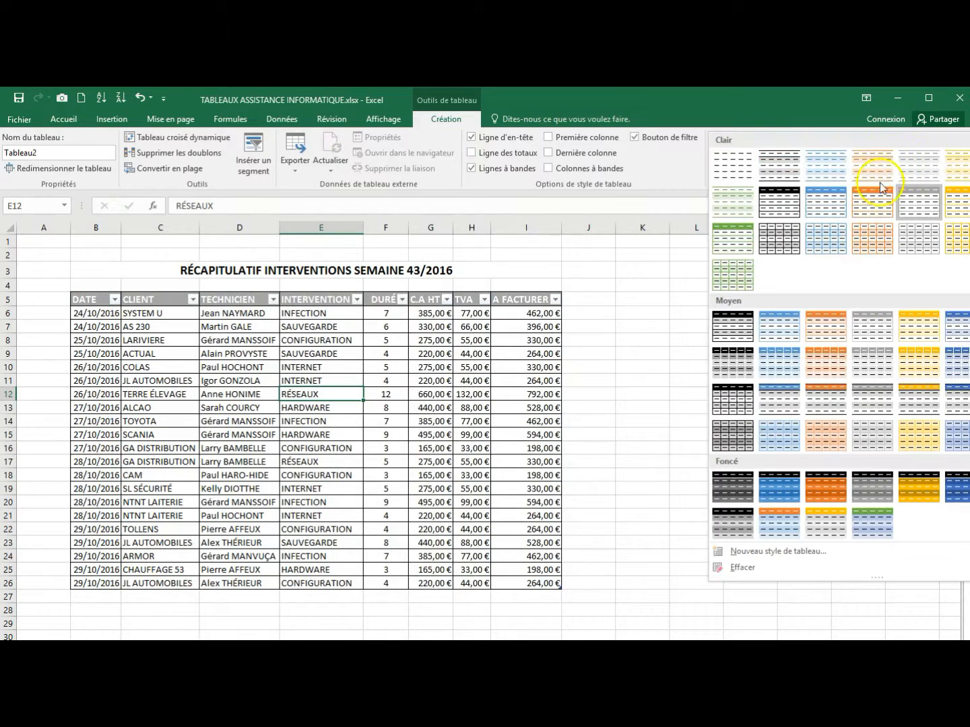
pyautogui.click(738, 568)
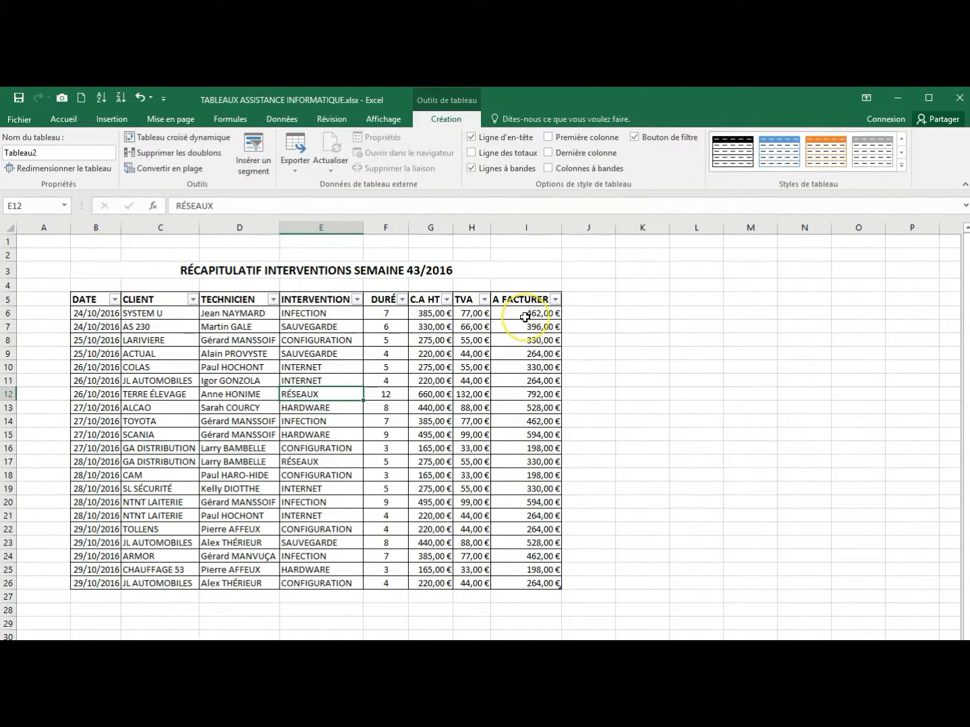
# - Apply the medium style with blue headers and grey banded rows to the interventions table
pyautogui.click(431, 394)
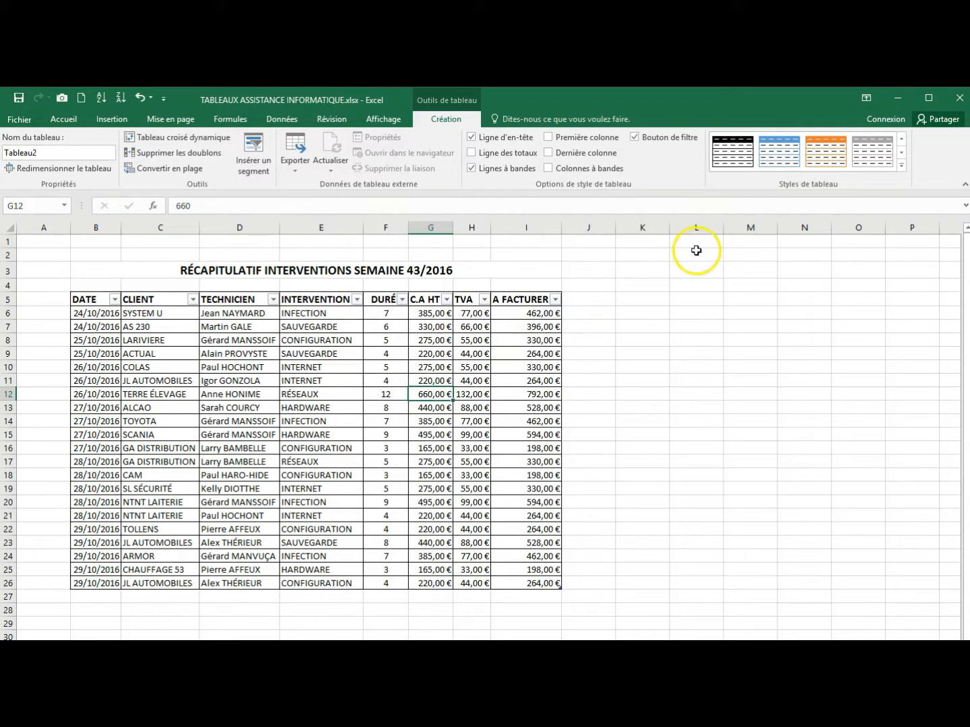
pyautogui.click(901, 165)
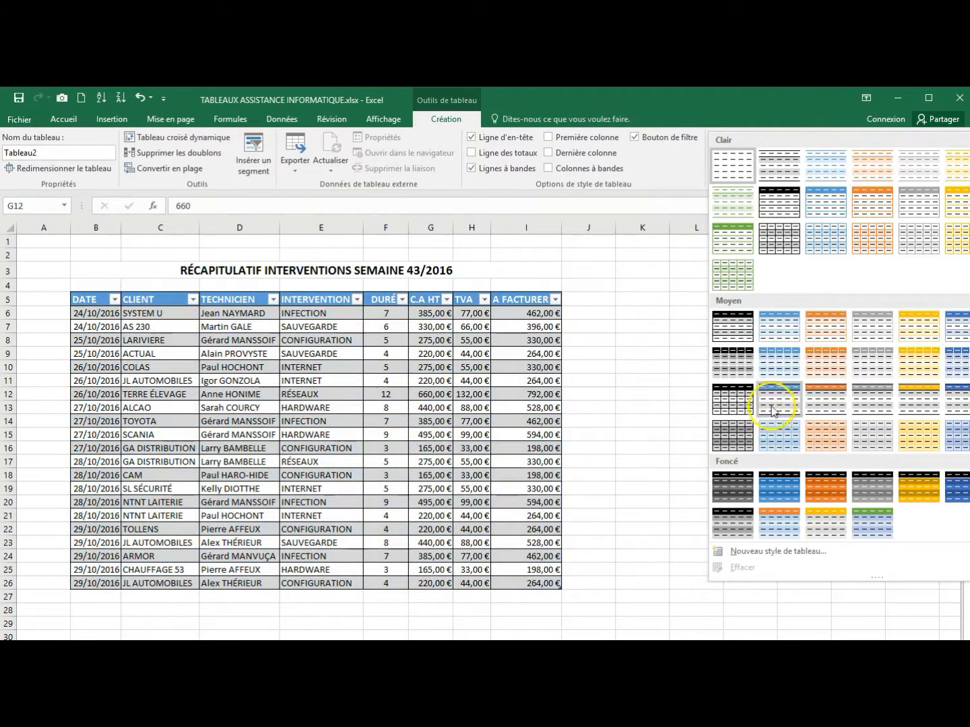
pyautogui.click(773, 403)
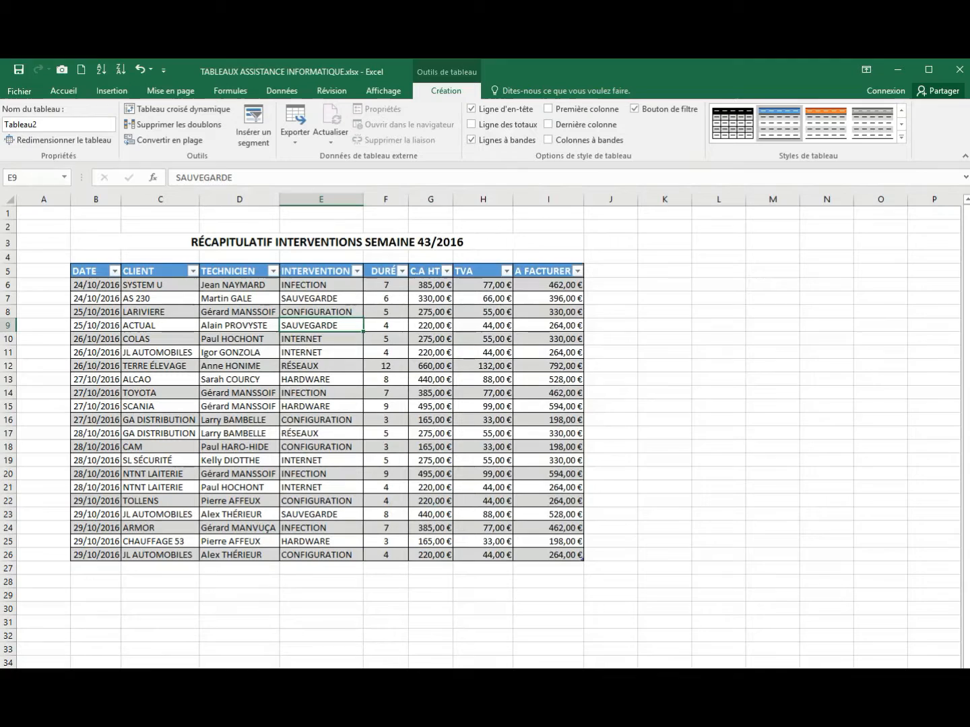
# - Try hiding the table's header row, and show it again
pyautogui.click(76, 91)
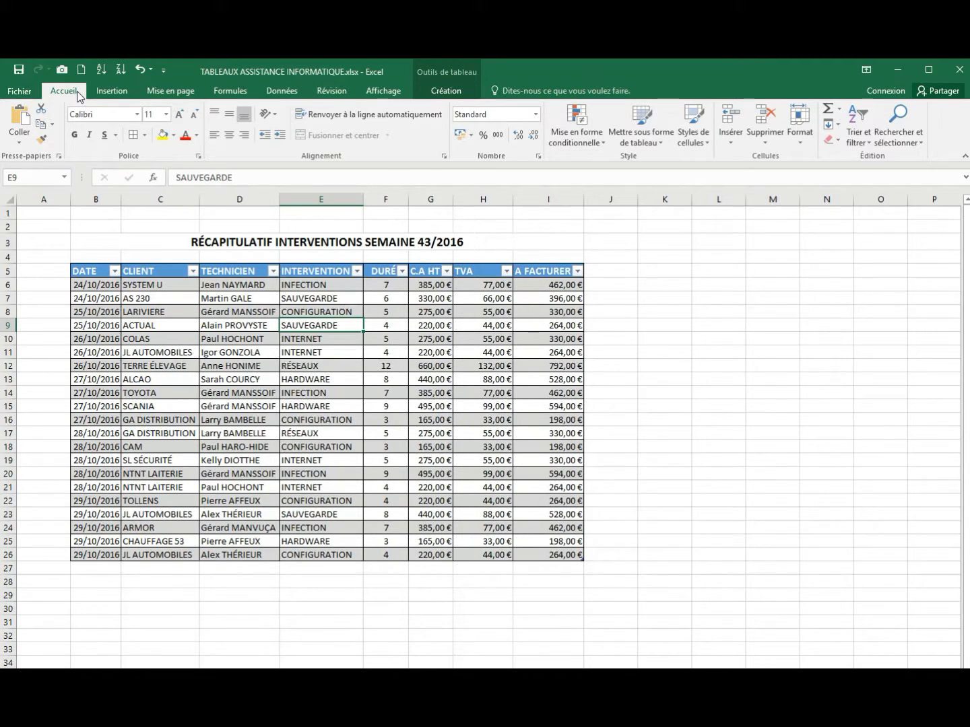
pyautogui.click(238, 353)
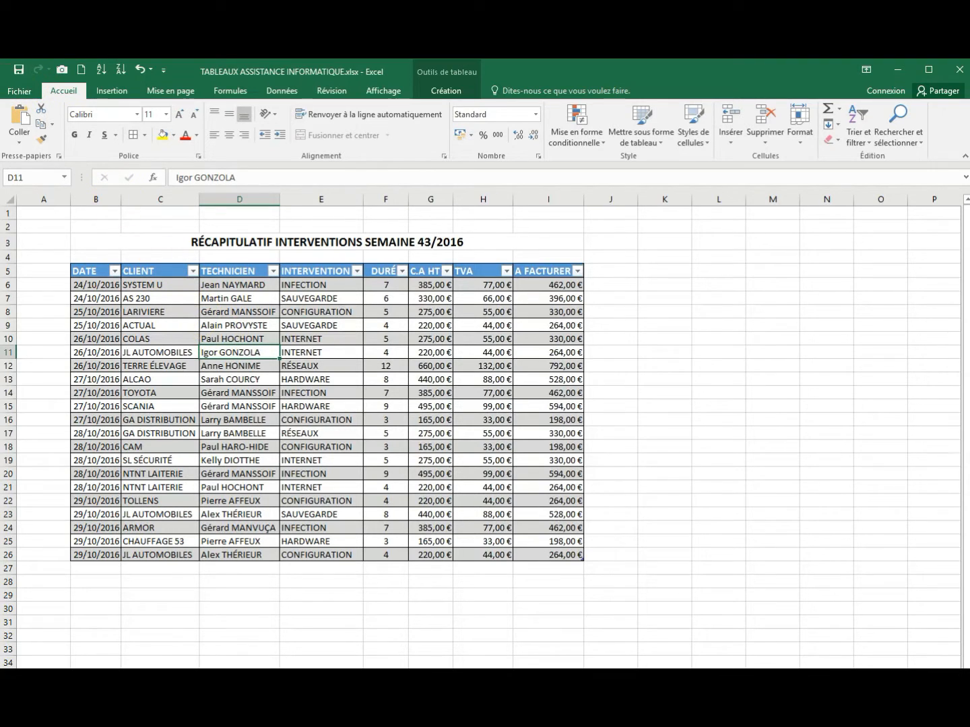
pyautogui.click(440, 76)
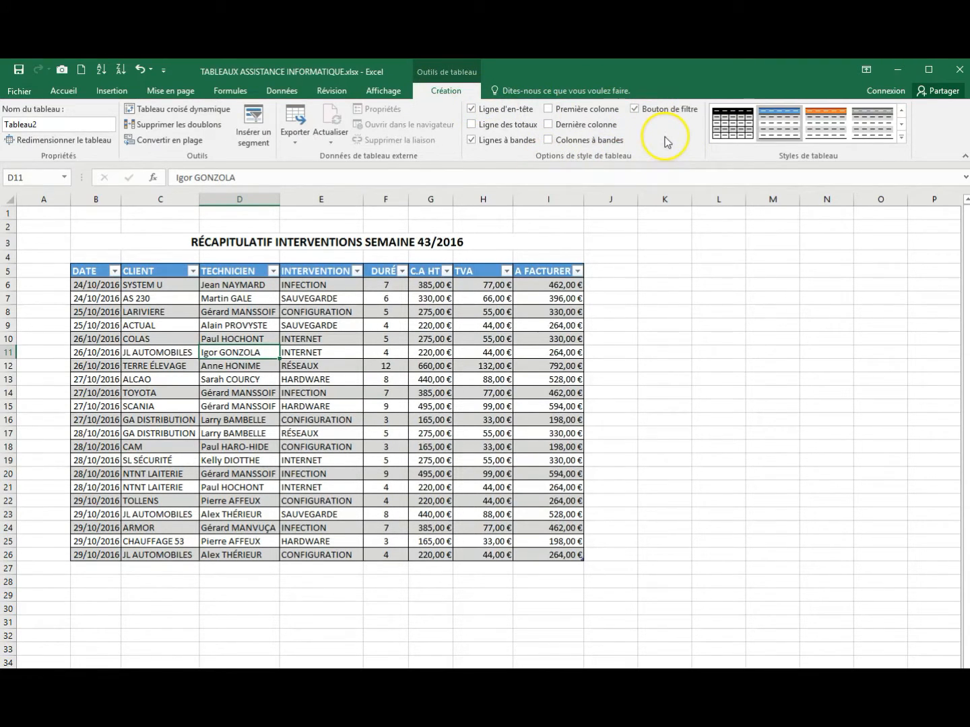
pyautogui.click(472, 110)
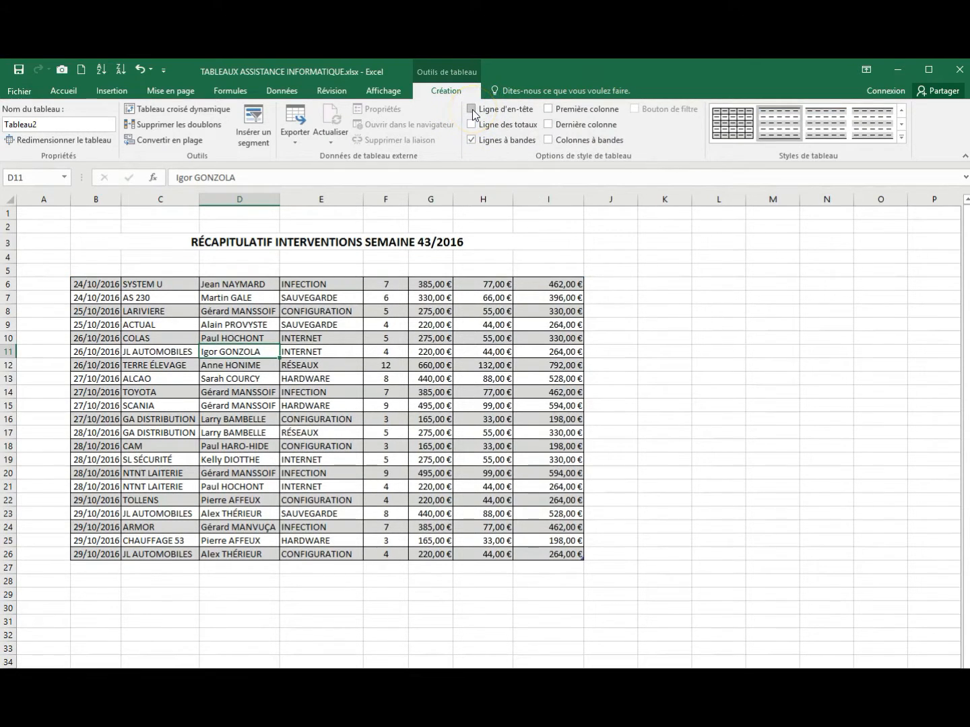
pyautogui.click(472, 109)
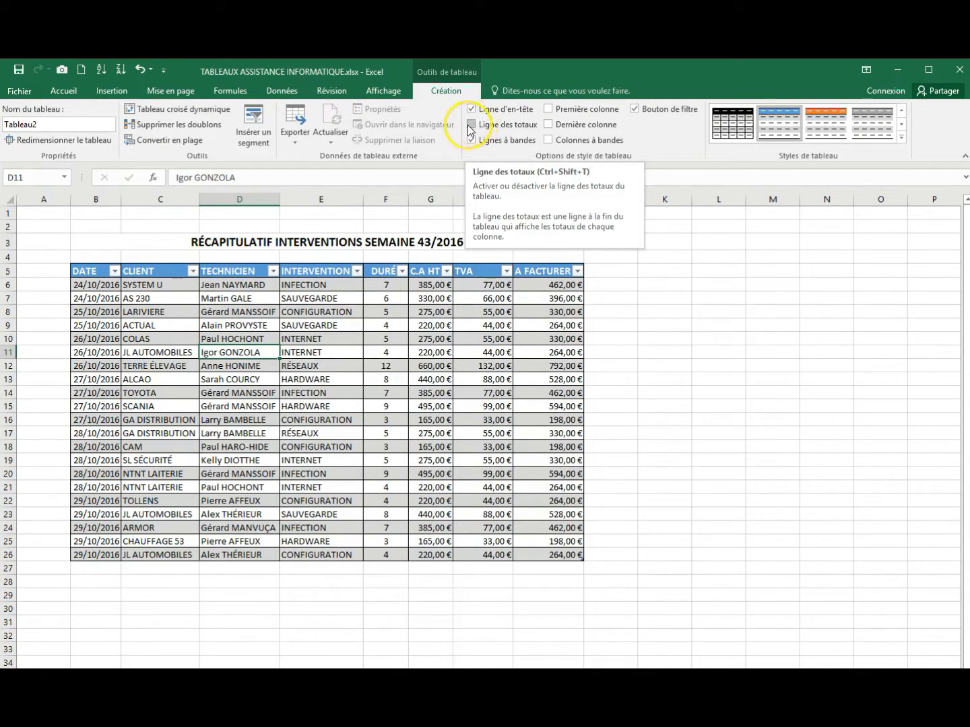
# - Add a totals row to the table and total the TVA column with the Somme function
pyautogui.click(471, 126)
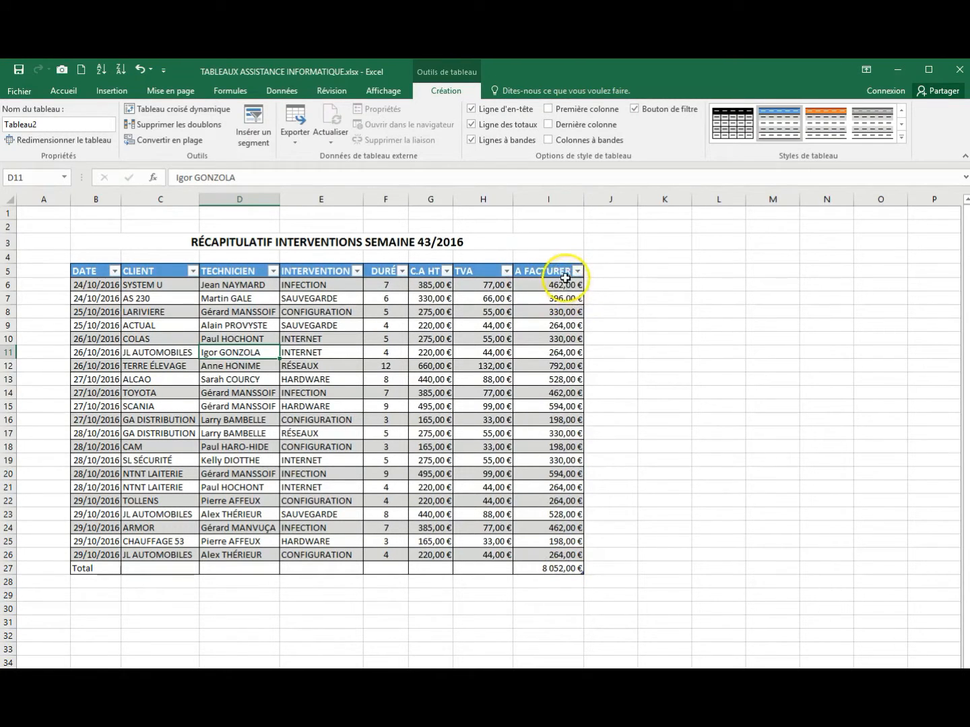
pyautogui.click(482, 568)
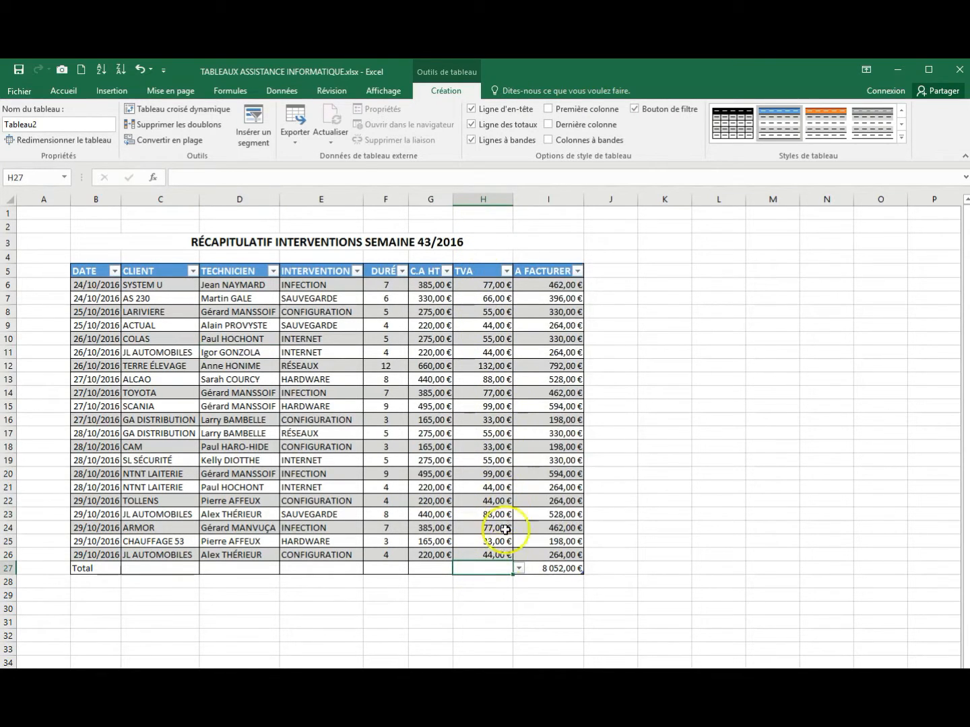
pyautogui.click(518, 569)
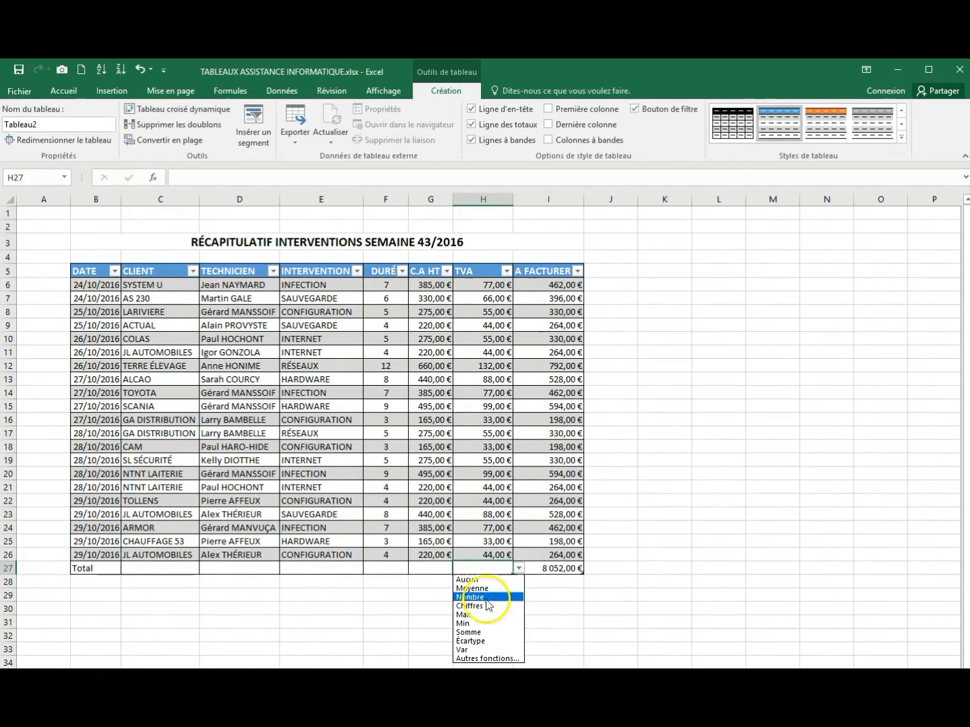
pyautogui.click(470, 633)
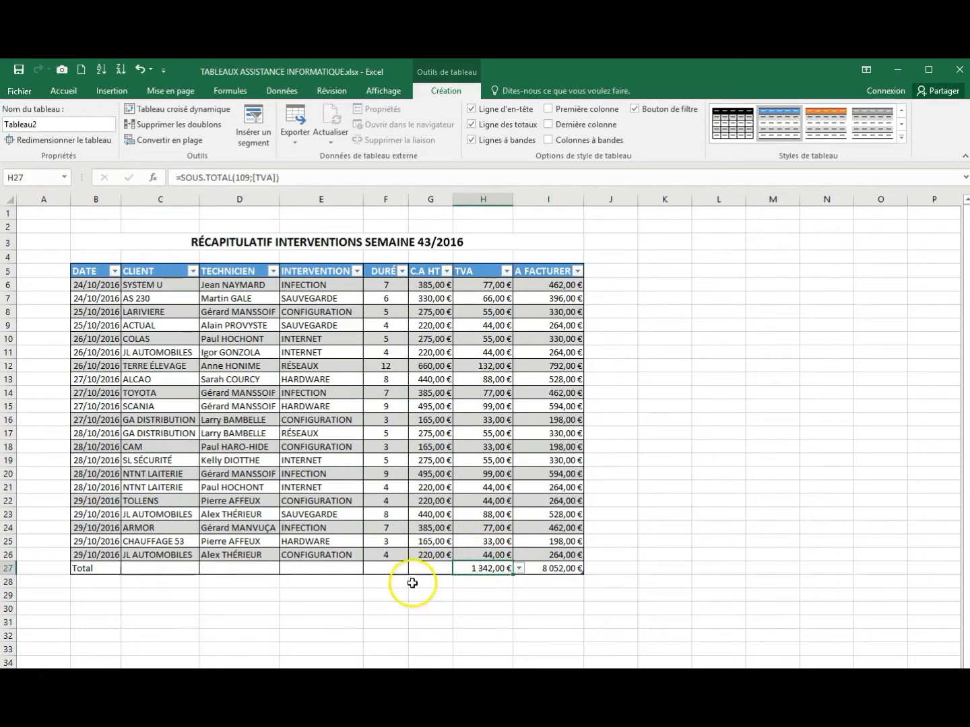
# - Total the C.A HT column in the table's totals row with the Somme function
pyautogui.click(428, 569)
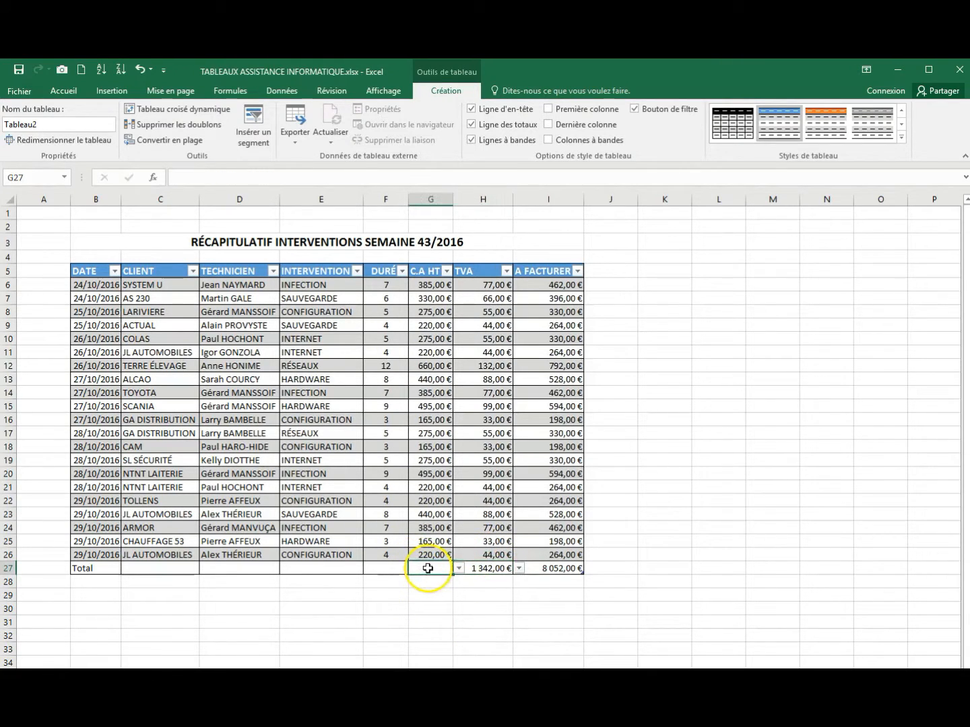
pyautogui.click(458, 569)
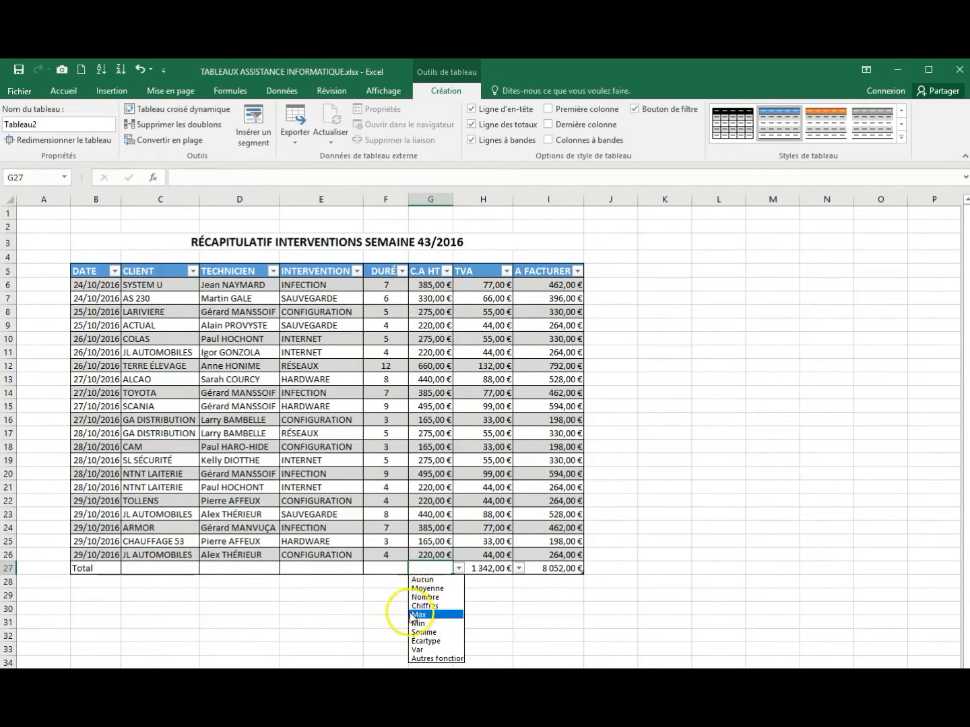
pyautogui.click(414, 633)
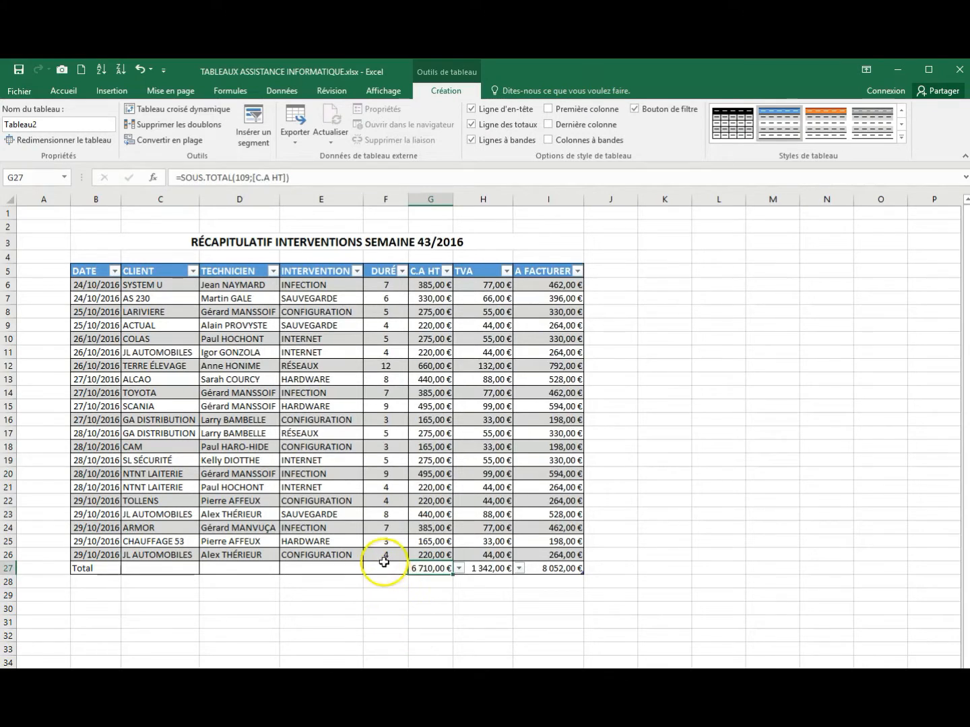
# - Count the DURÉE column's entries in the totals row with the Nombre function
pyautogui.click(385, 568)
pyautogui.click(414, 569)
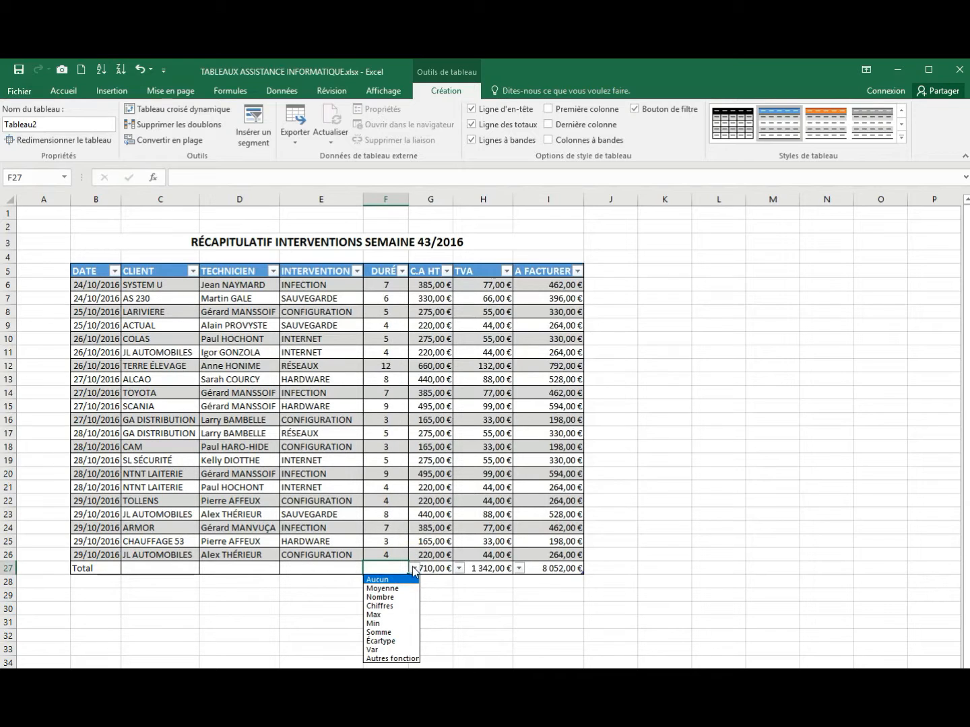
pyautogui.click(368, 598)
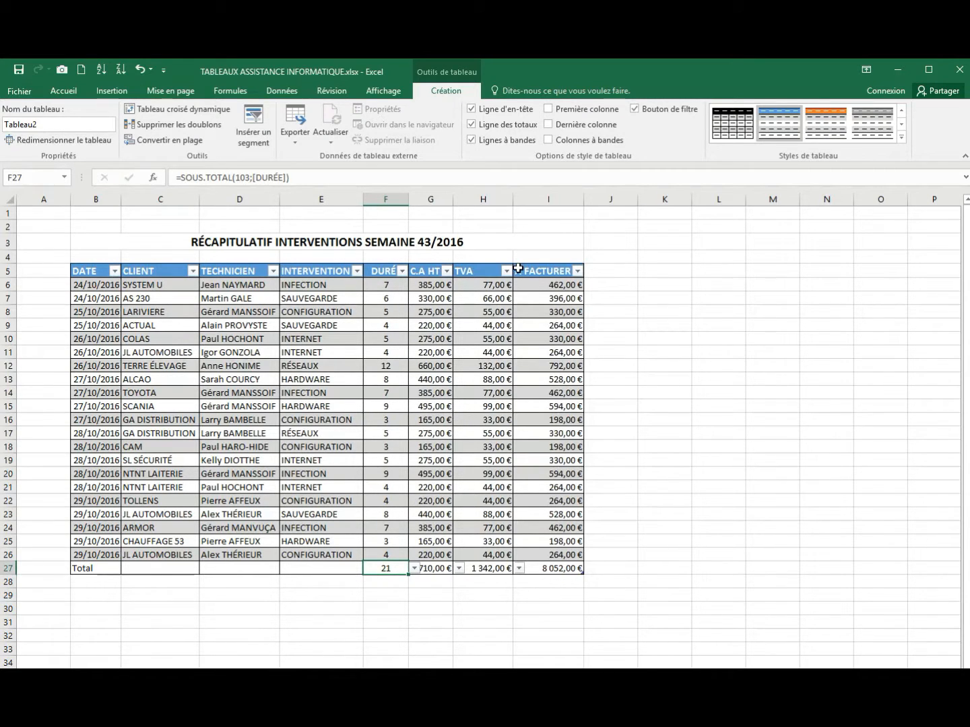
# - Filter the INTERVENTION column to show only the INTERNET interventions
pyautogui.click(356, 271)
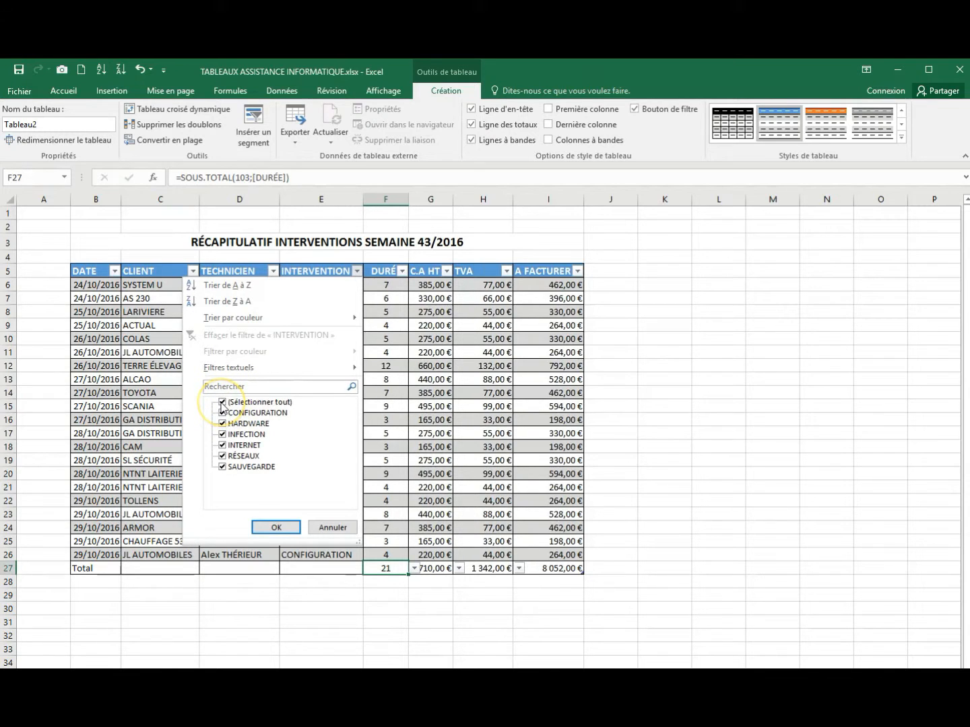
pyautogui.click(221, 404)
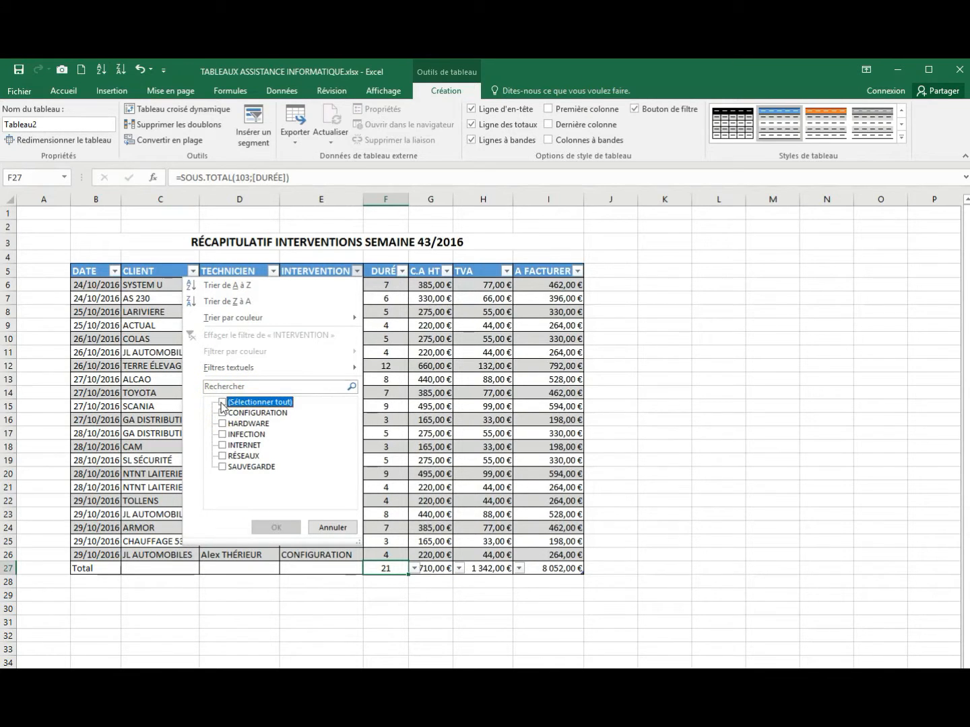
pyautogui.click(223, 446)
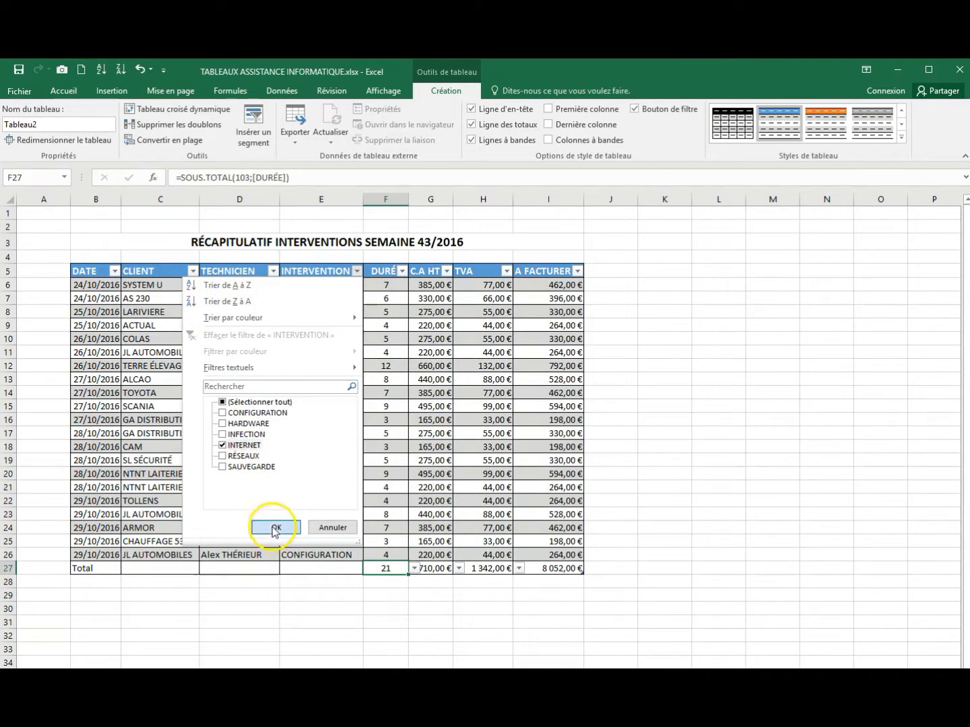
pyautogui.click(275, 530)
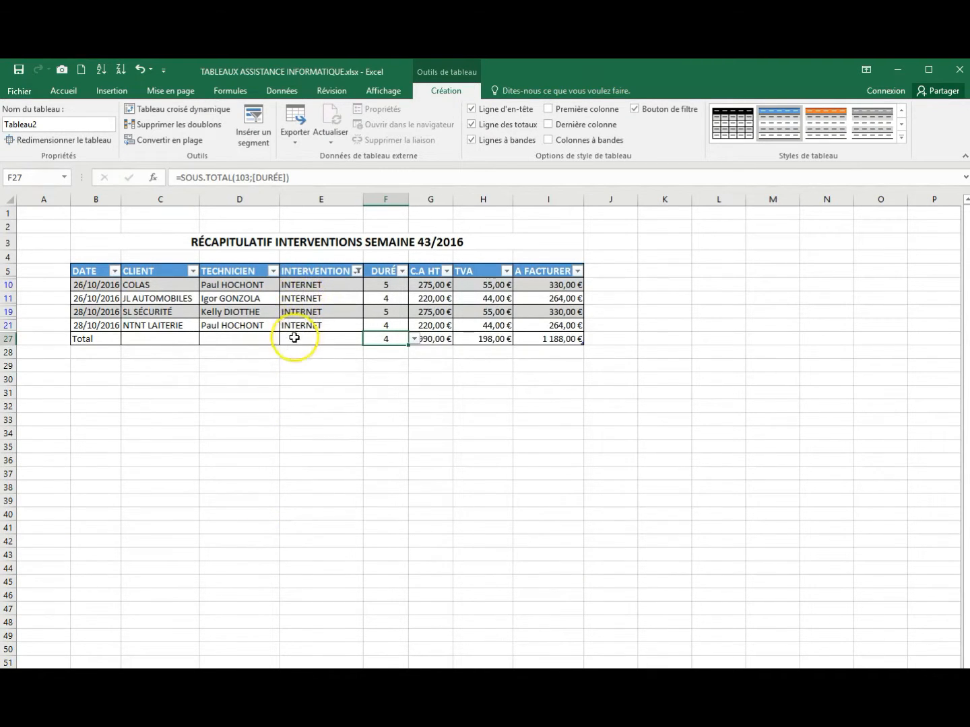
# - Change the DURÉE column's total to the Somme function, and clear the filter from the INTERVENTION column
pyautogui.click(415, 340)
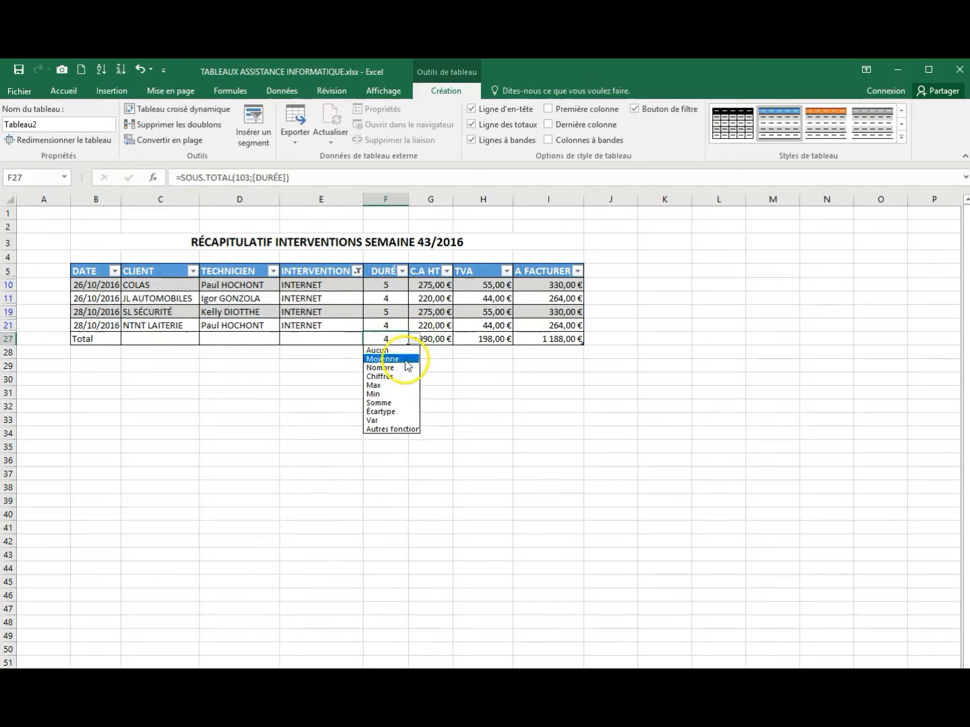
pyautogui.click(386, 404)
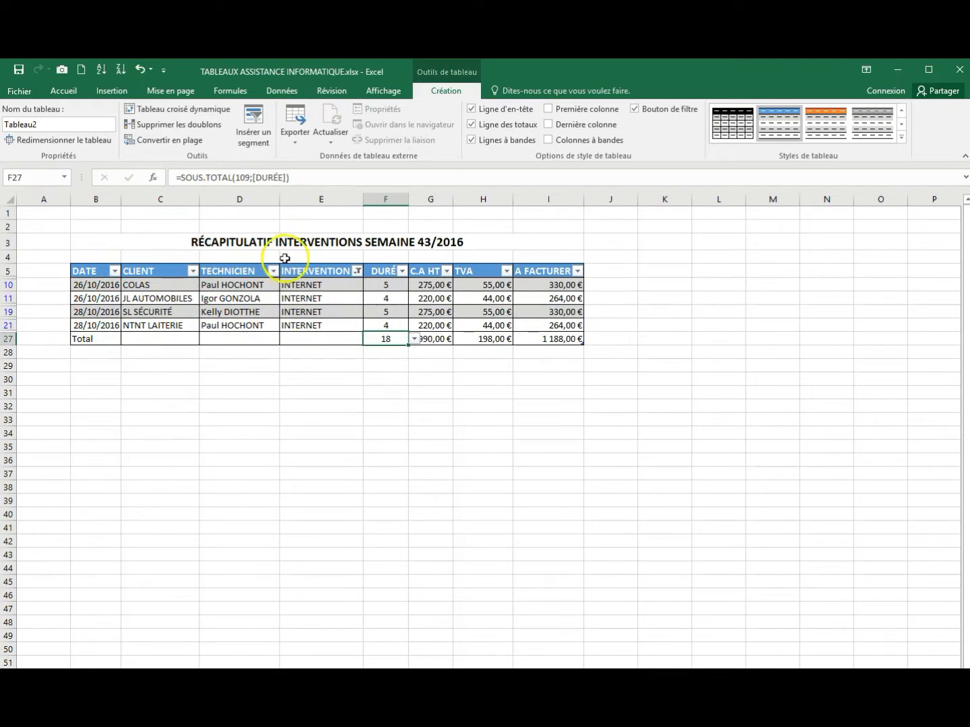
pyautogui.click(357, 271)
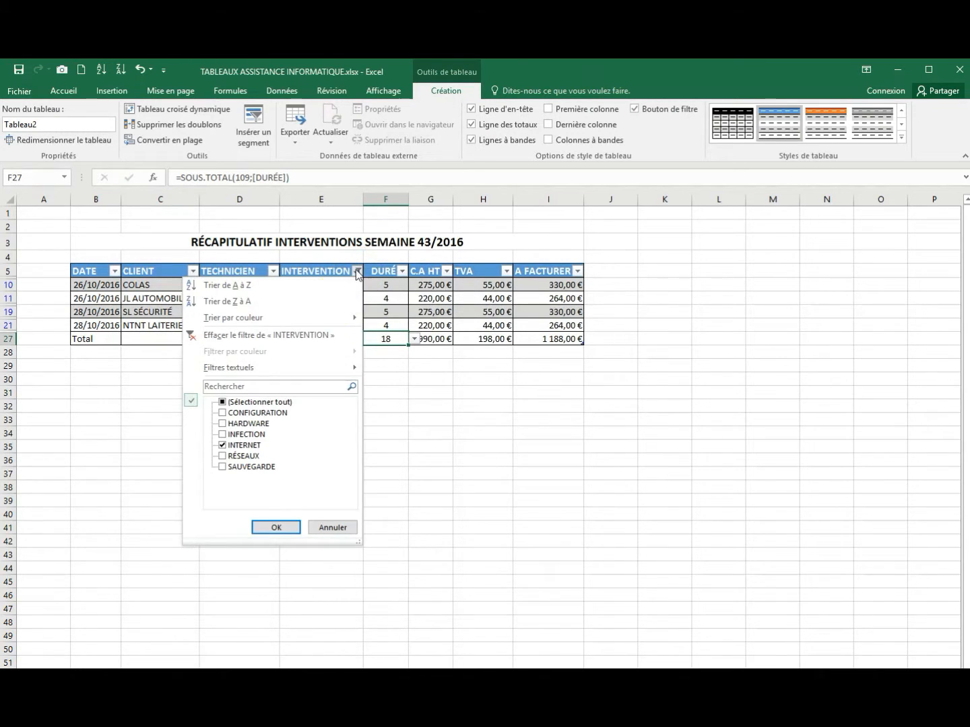
pyautogui.click(308, 336)
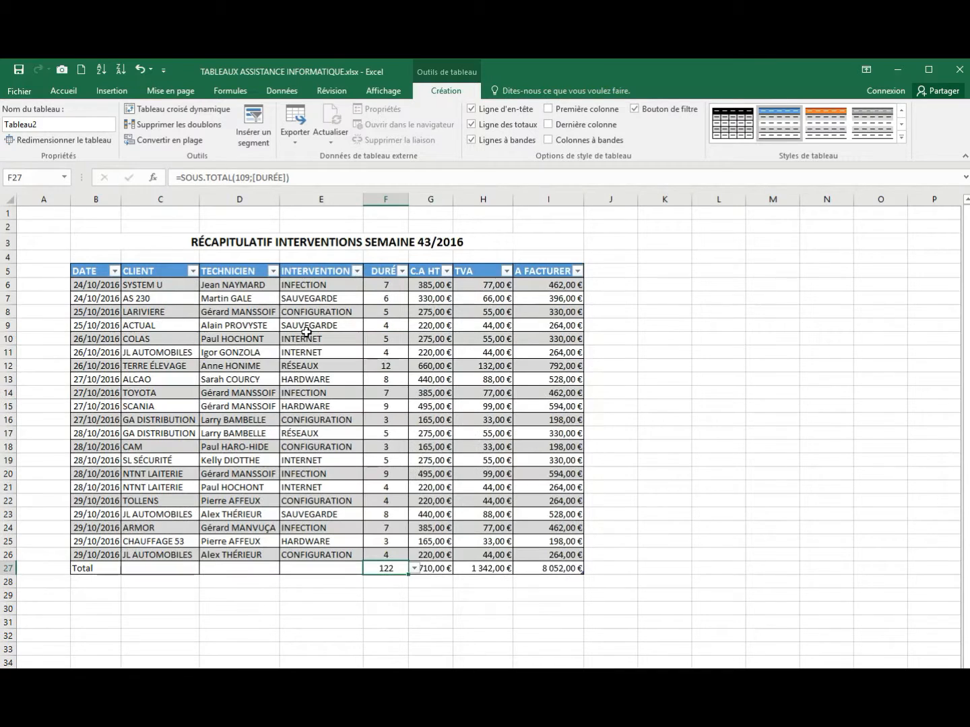
# - Filter the TECHNICIEN column to show only the technician who handled the LARIVIERE intervention
pyautogui.click(274, 271)
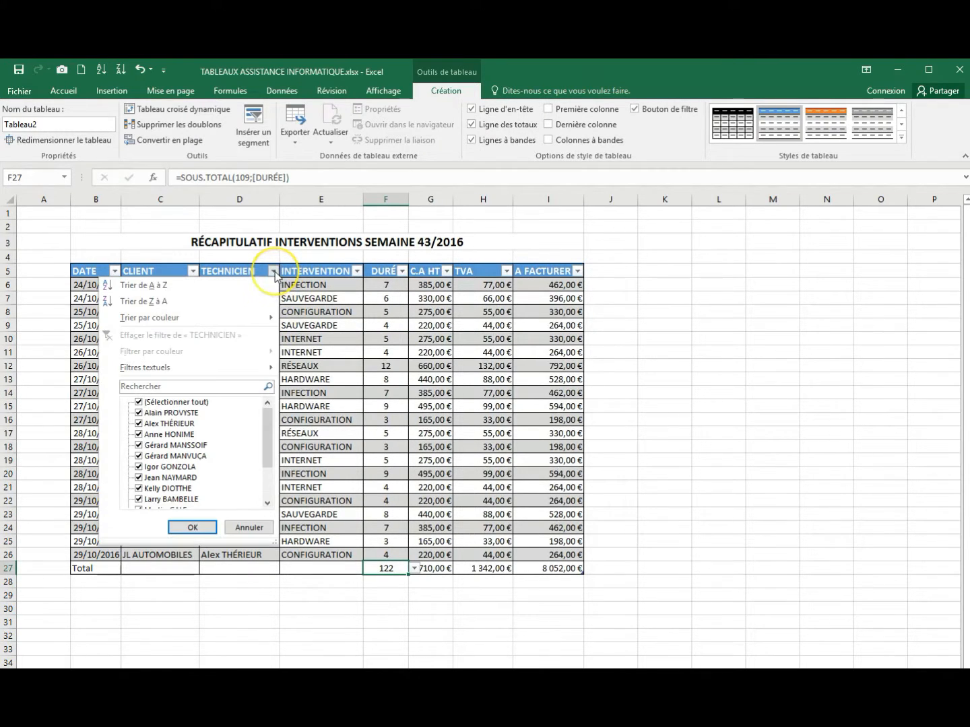
pyautogui.click(139, 404)
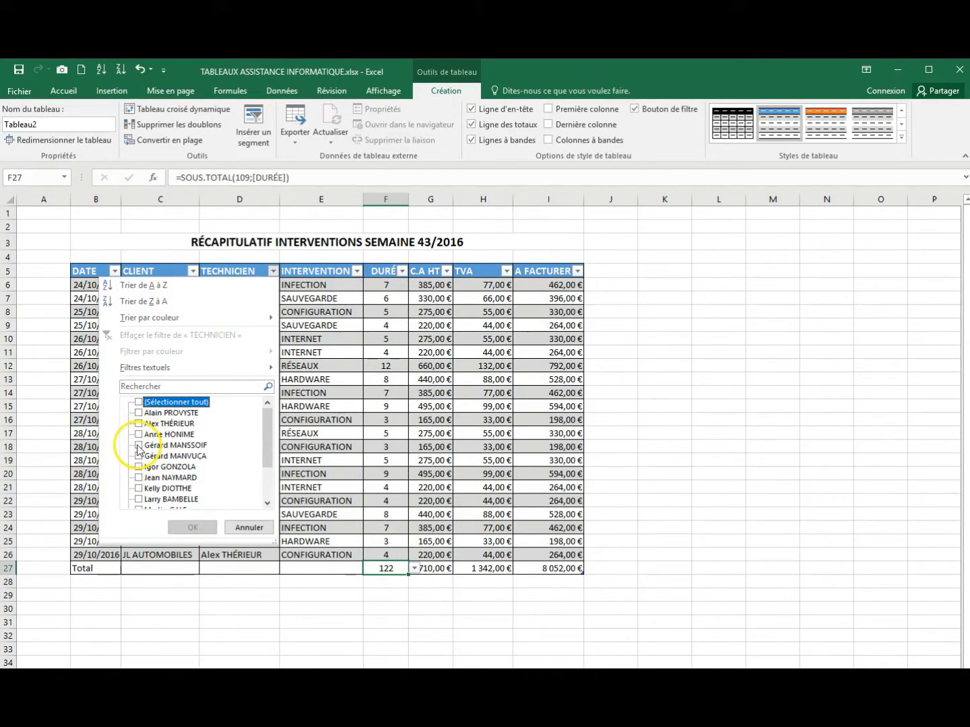
pyautogui.click(138, 446)
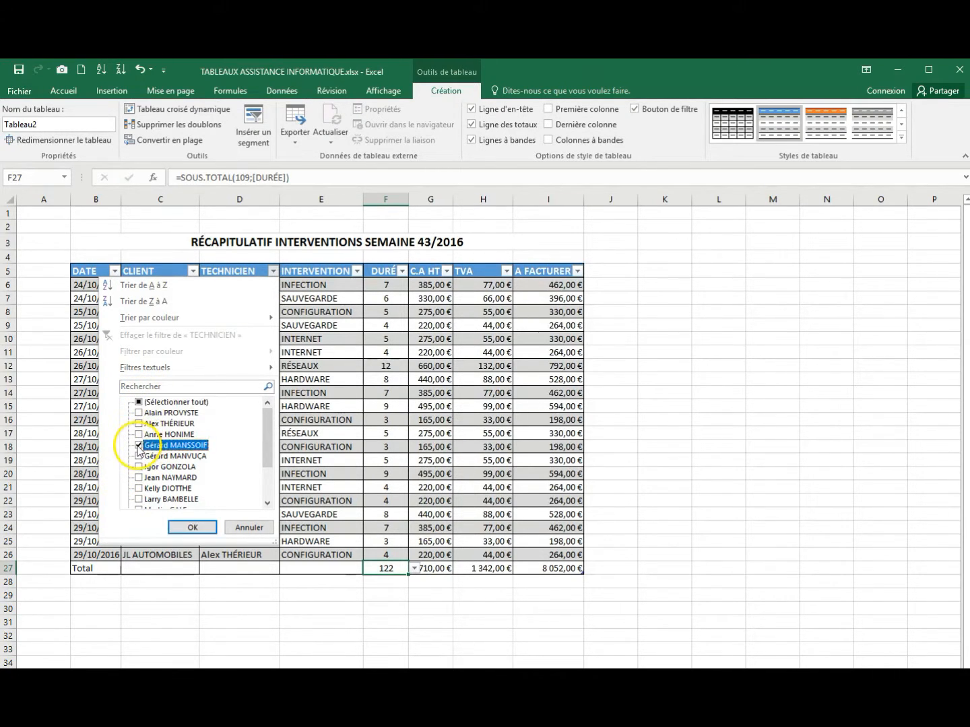
pyautogui.click(178, 529)
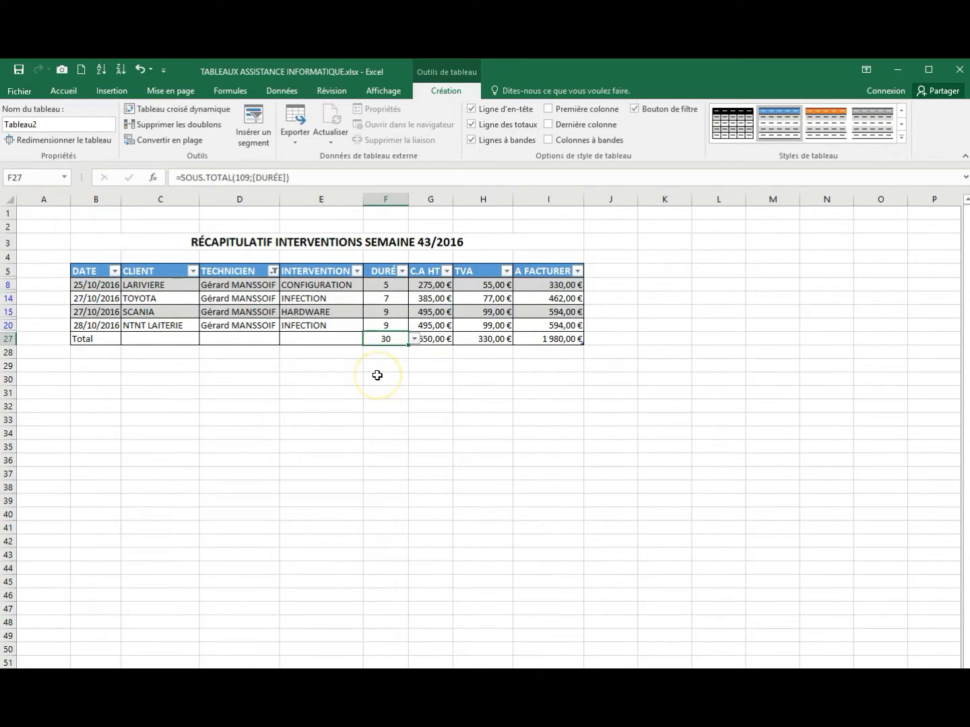
# - Try the Nombre function for the DURÉE column's total, and set it back to Somme
pyautogui.click(414, 339)
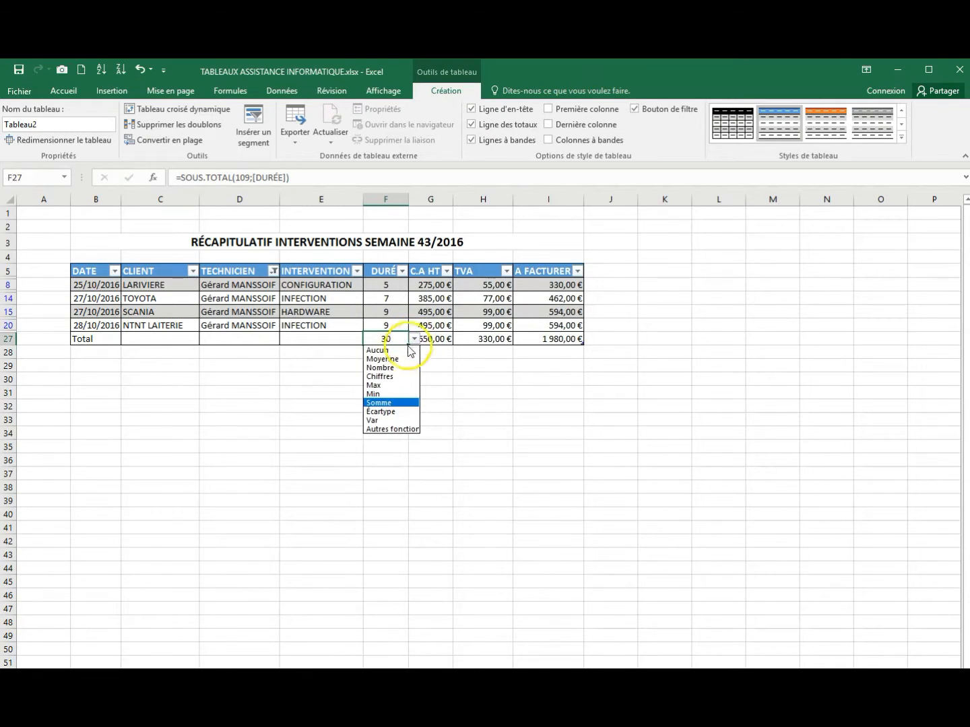
pyautogui.click(387, 367)
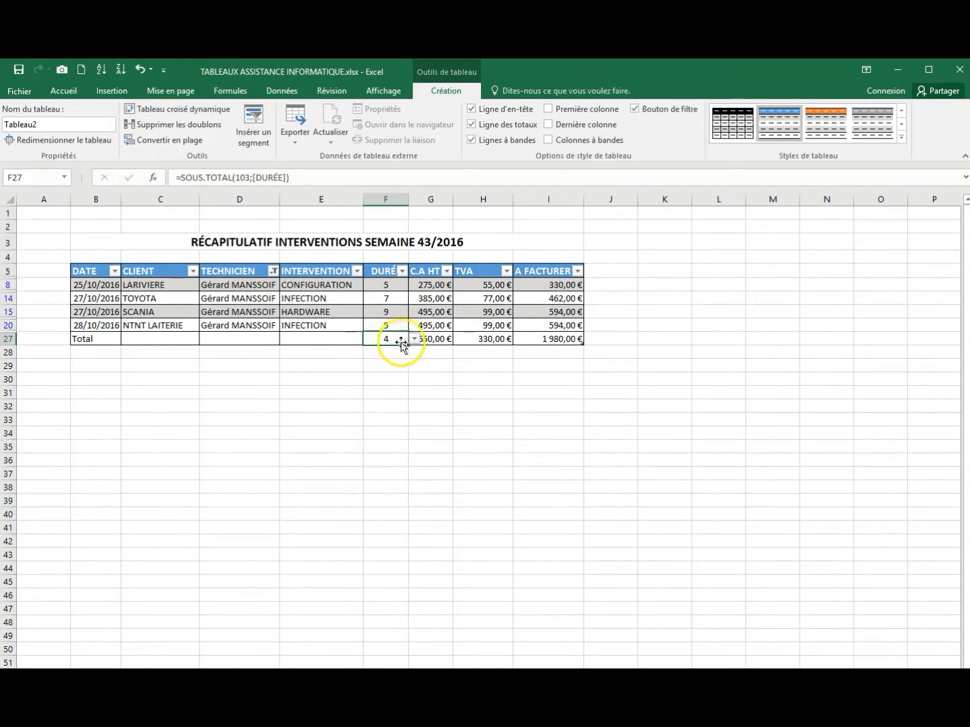
pyautogui.click(414, 340)
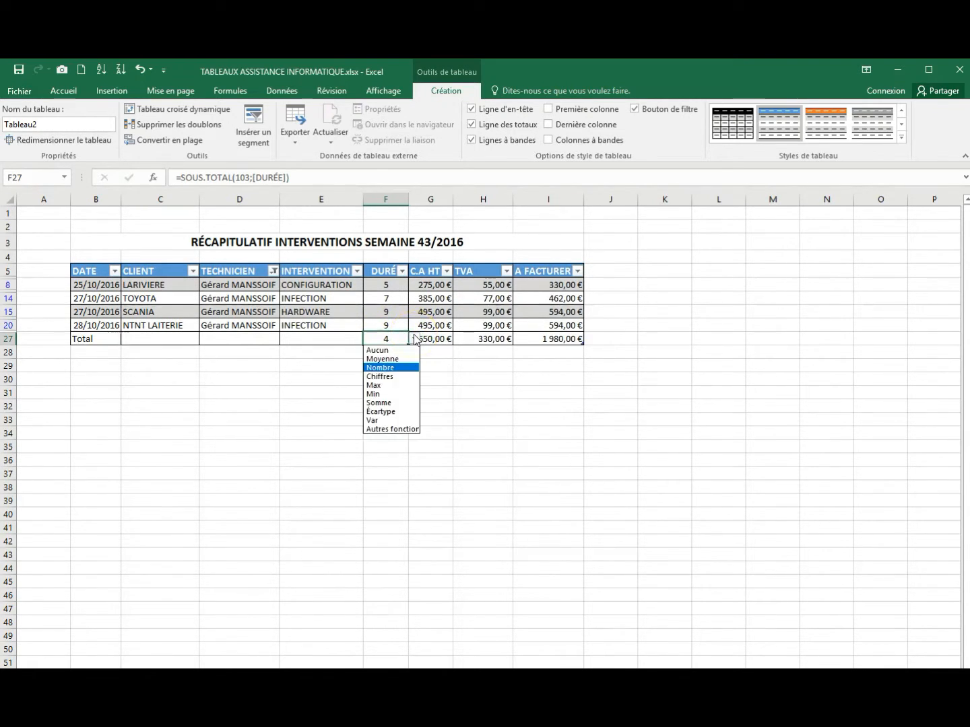
pyautogui.click(385, 403)
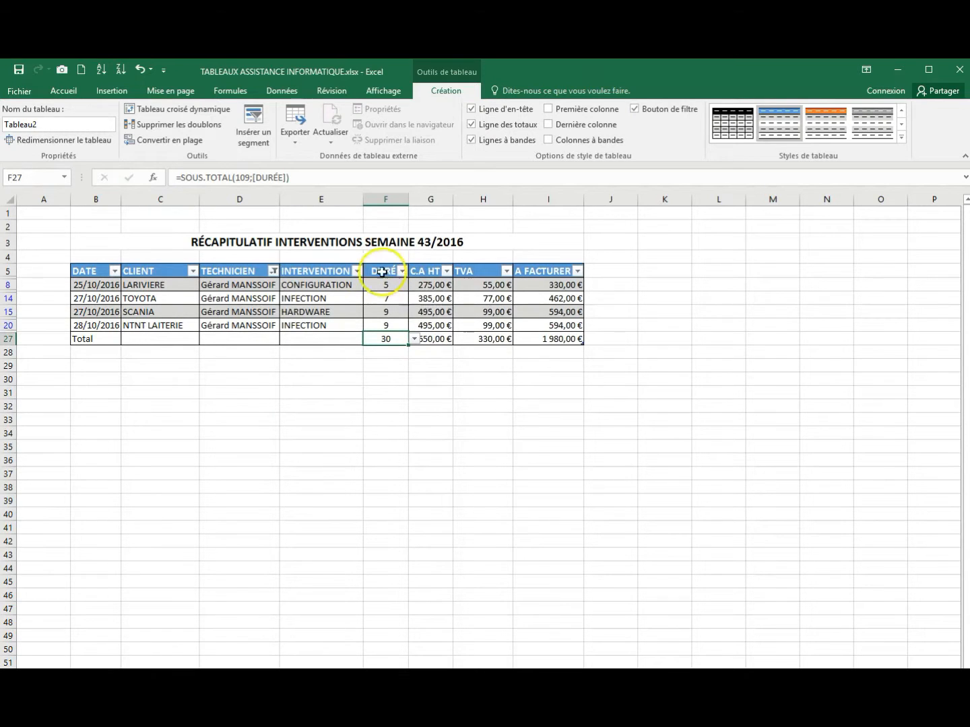
# - Clear the filter from the TECHNICIEN column to list every technician's interventions again
pyautogui.click(272, 270)
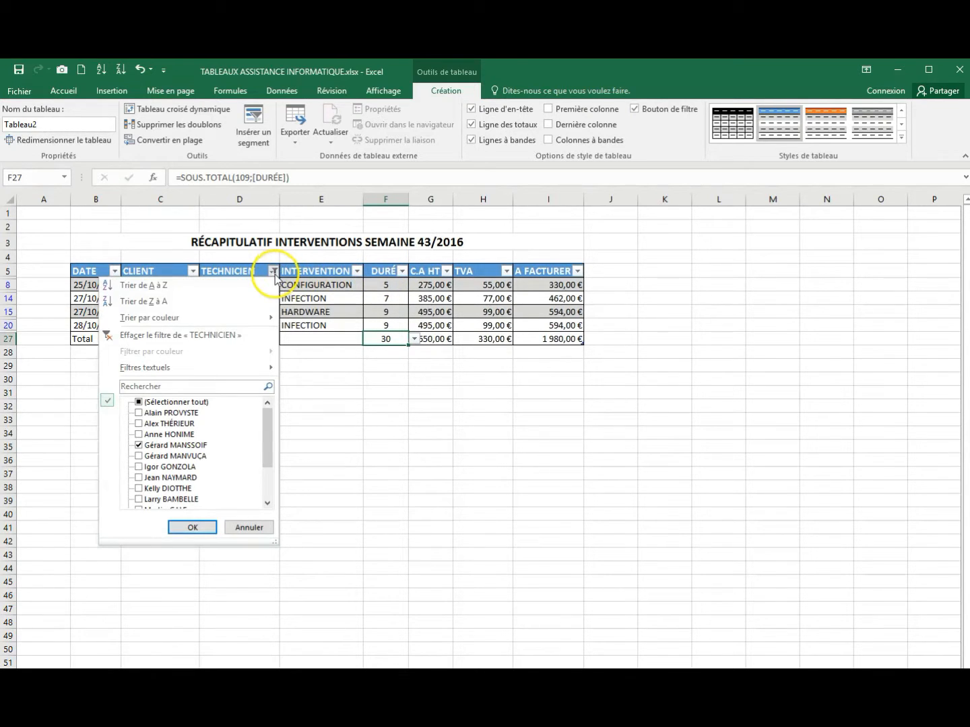
pyautogui.click(237, 334)
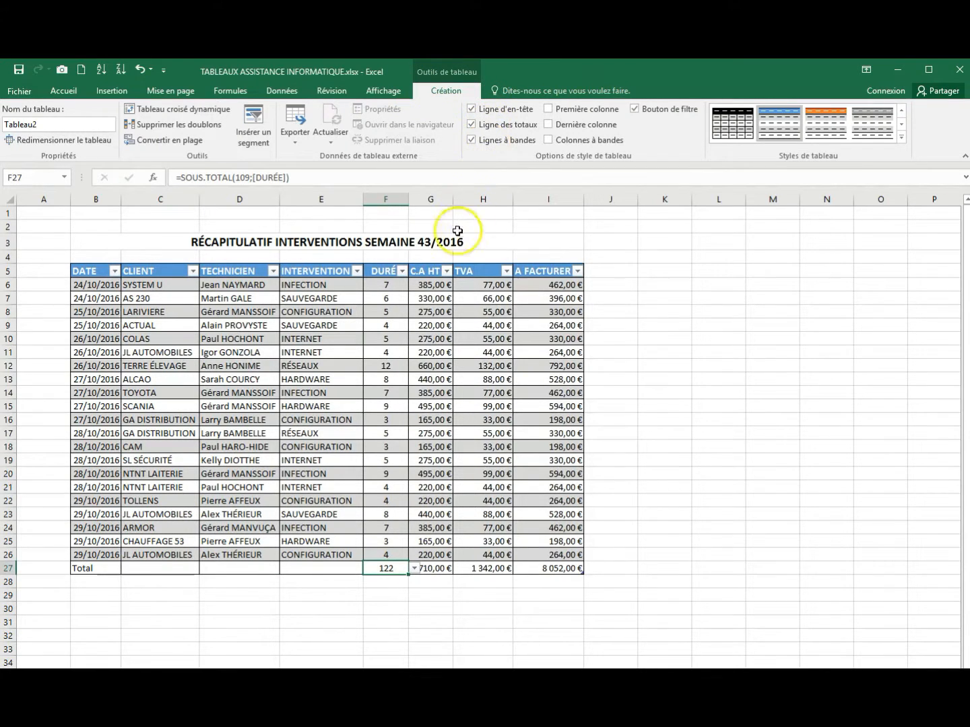
# - Filter the DURÉE column to values greater than 5, and clear that filter
pyautogui.click(402, 271)
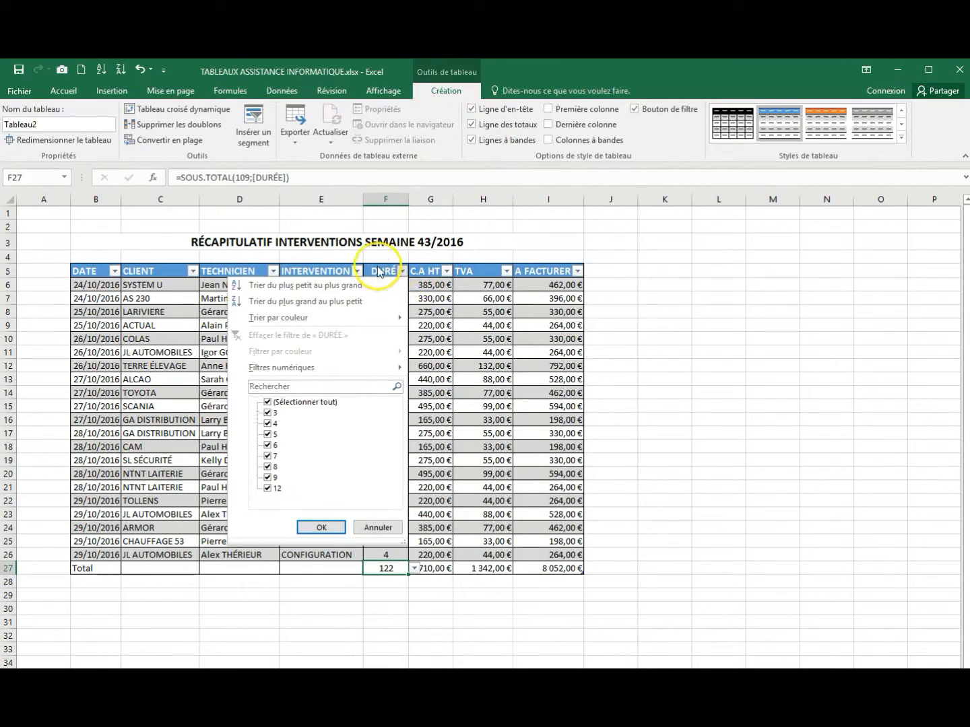
pyautogui.moveTo(307, 373)
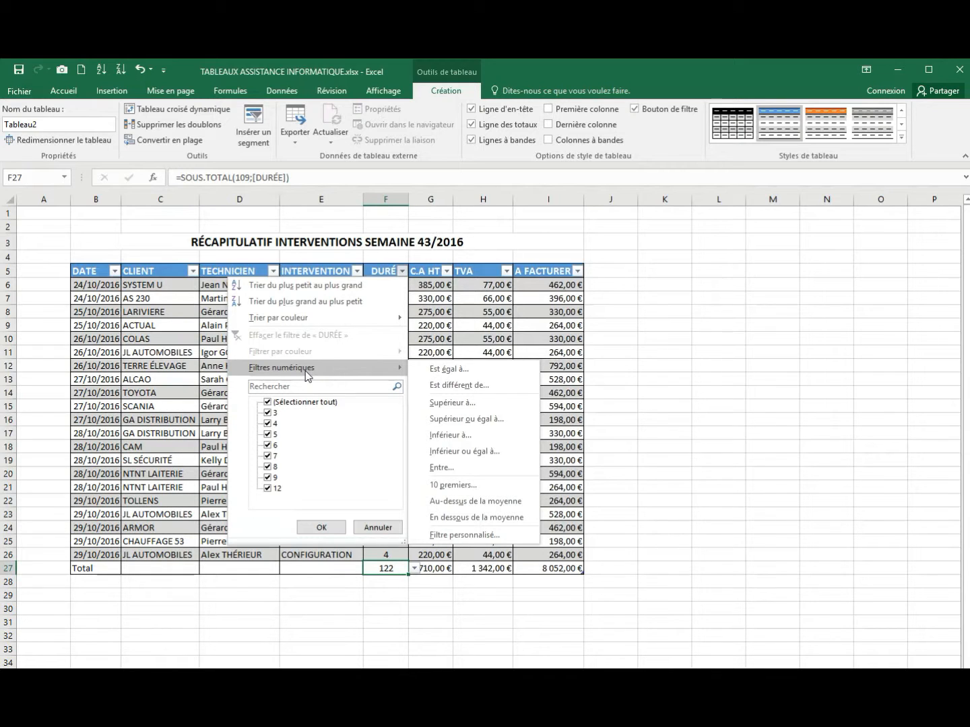
pyautogui.click(432, 402)
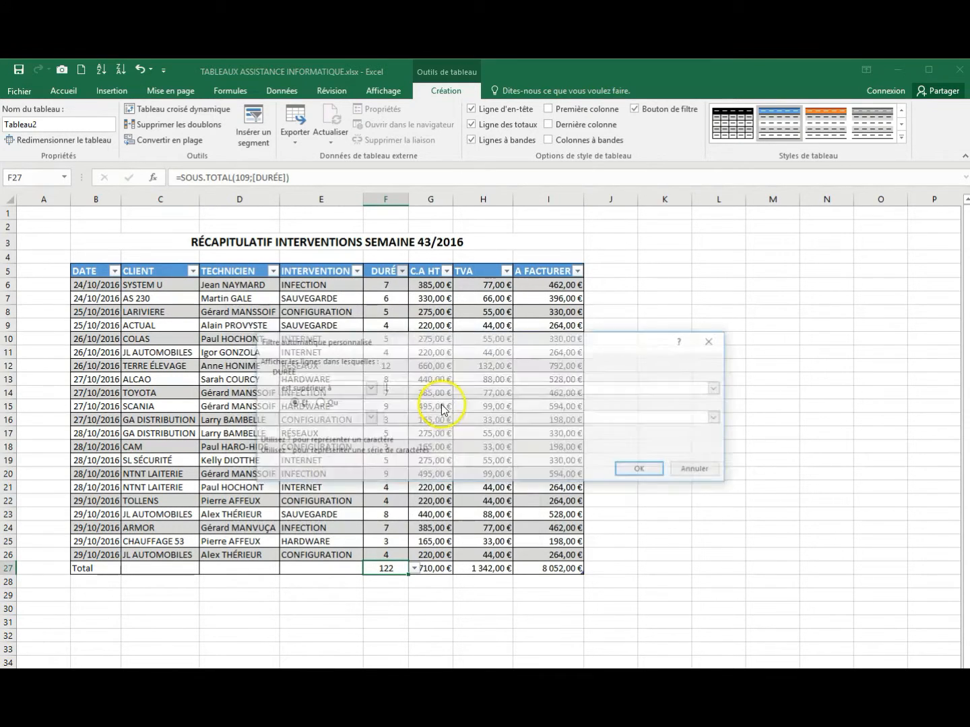
pyautogui.write('5')
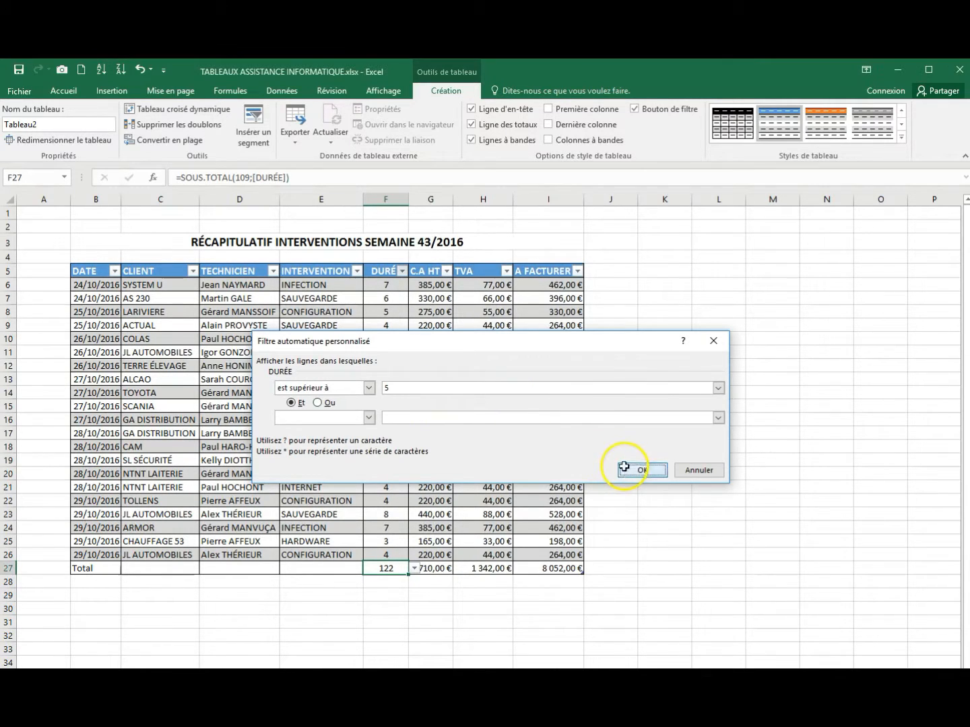
pyautogui.click(640, 471)
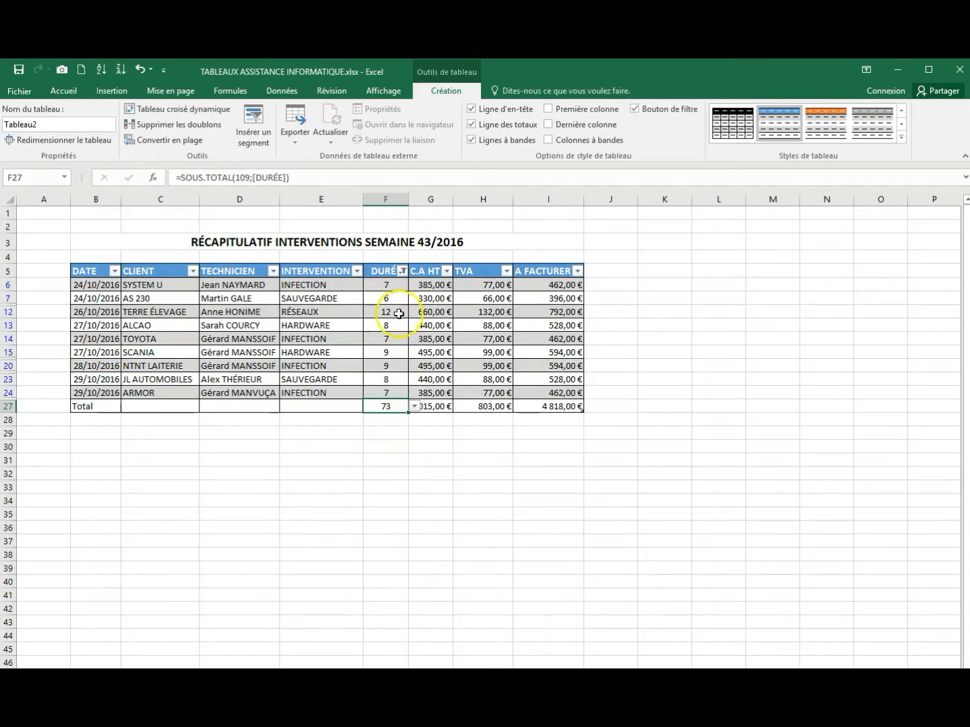
pyautogui.click(403, 271)
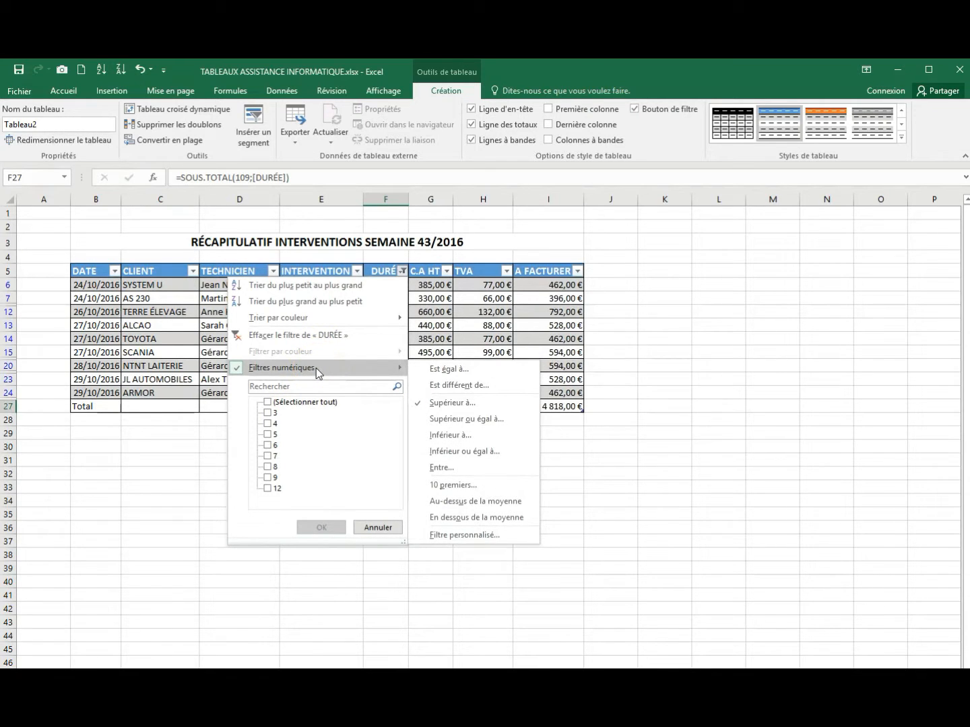
pyautogui.click(314, 337)
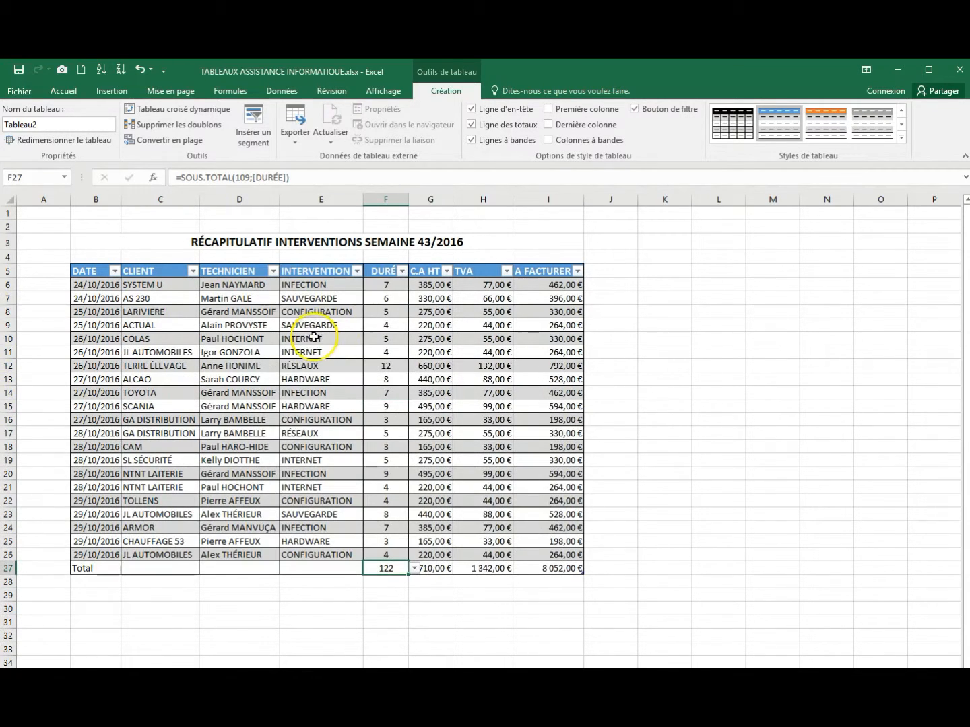
# - Filter the DURÉE column with the Entre number filter, using 4 as the lower limit plus an upper limit, and clear that filter
pyautogui.click(403, 271)
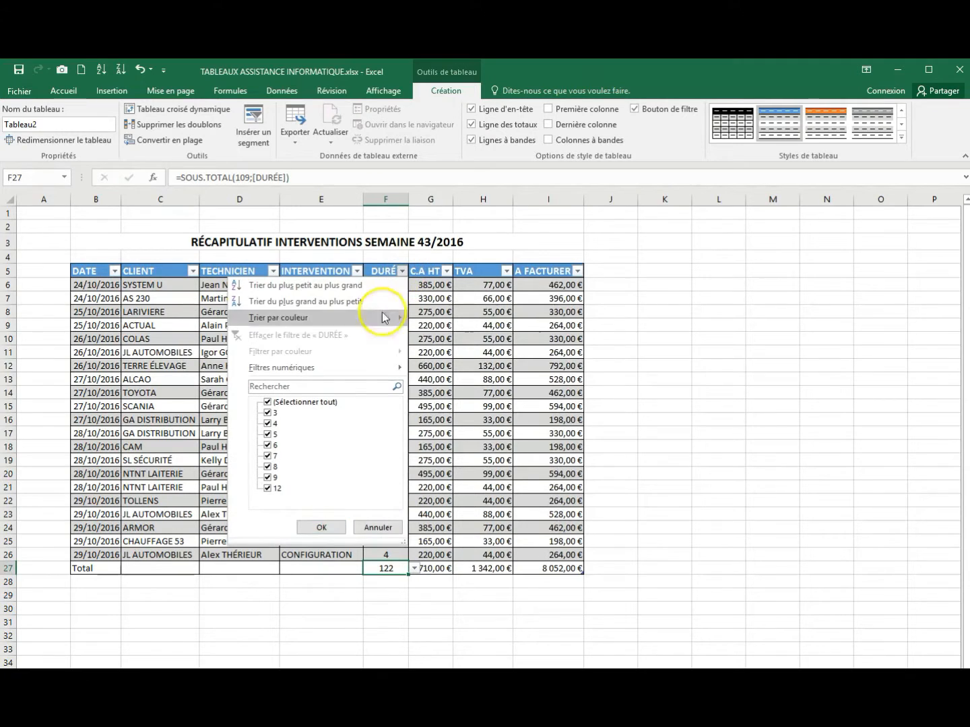
pyautogui.moveTo(337, 367)
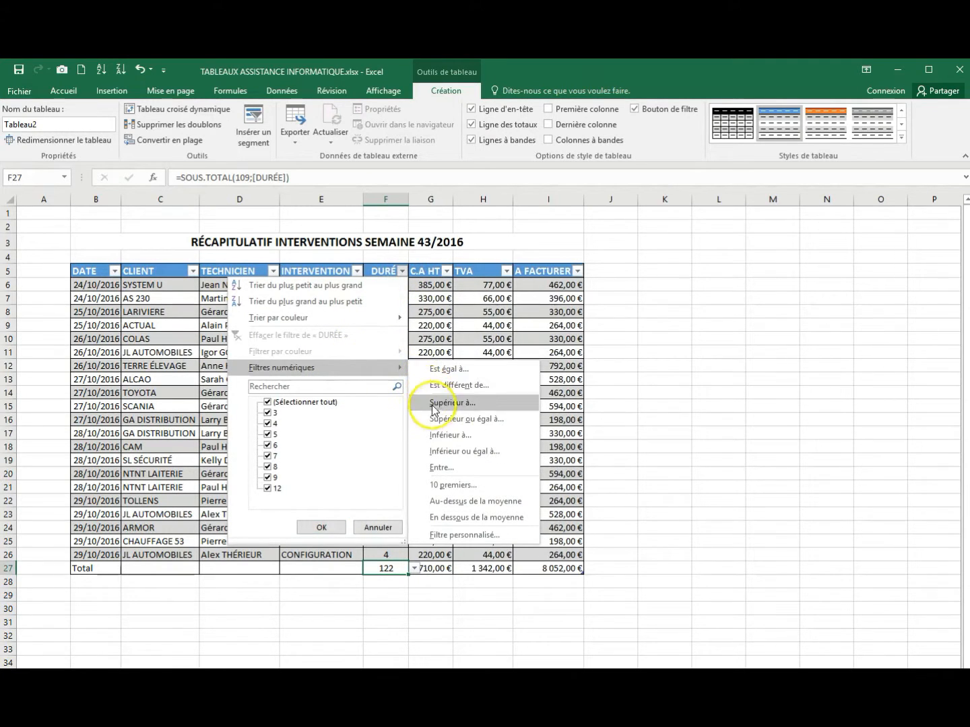
pyautogui.click(428, 468)
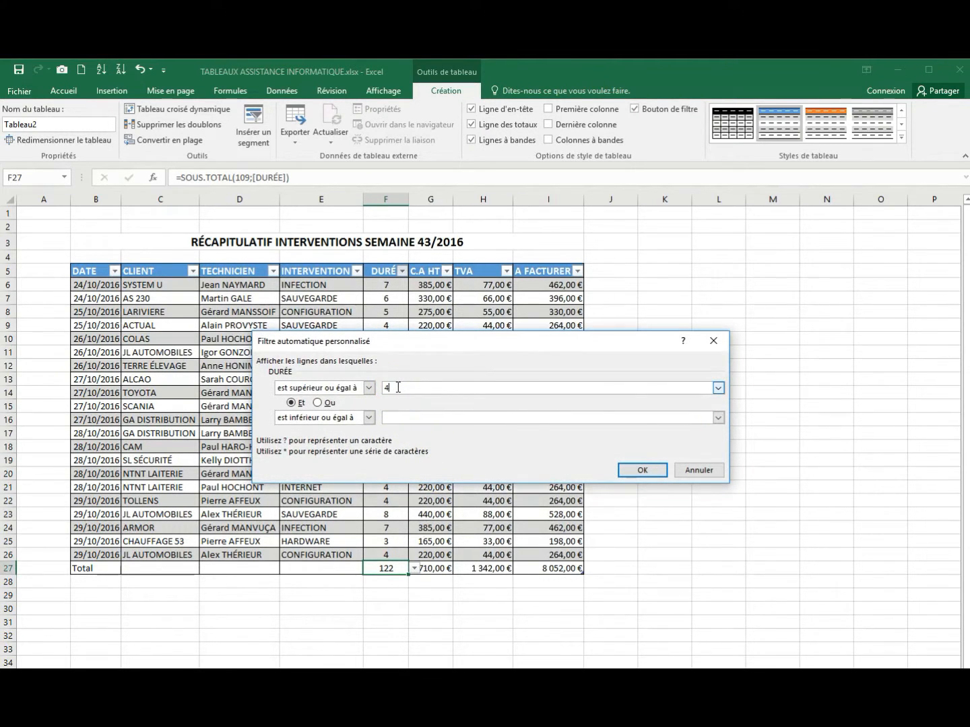
pyautogui.write('4')
pyautogui.click(392, 417)
pyautogui.click(642, 470)
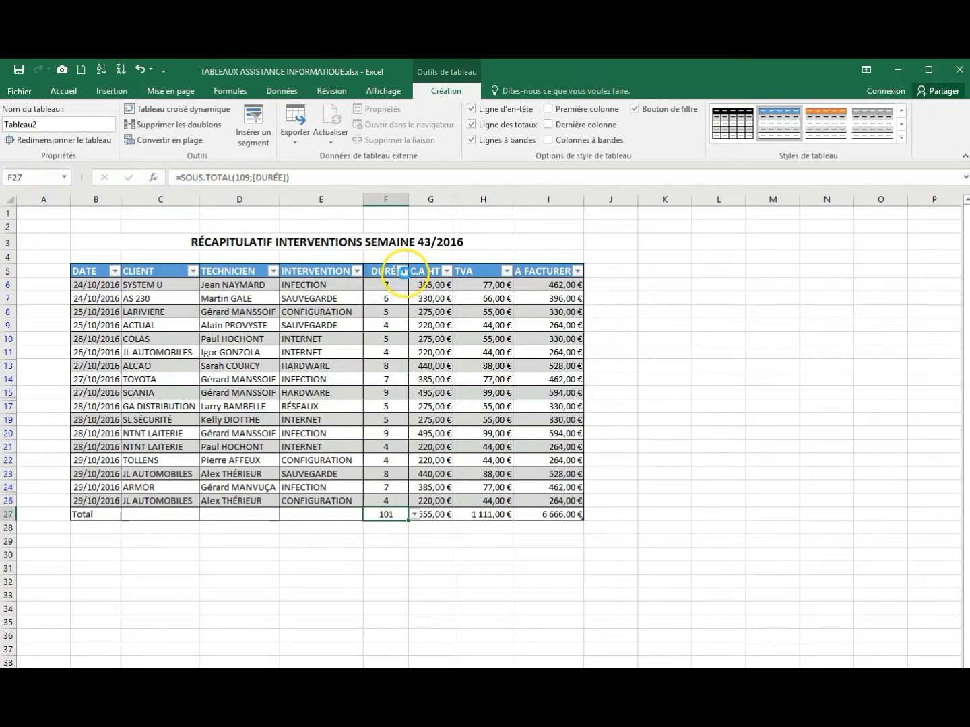
pyautogui.click(404, 270)
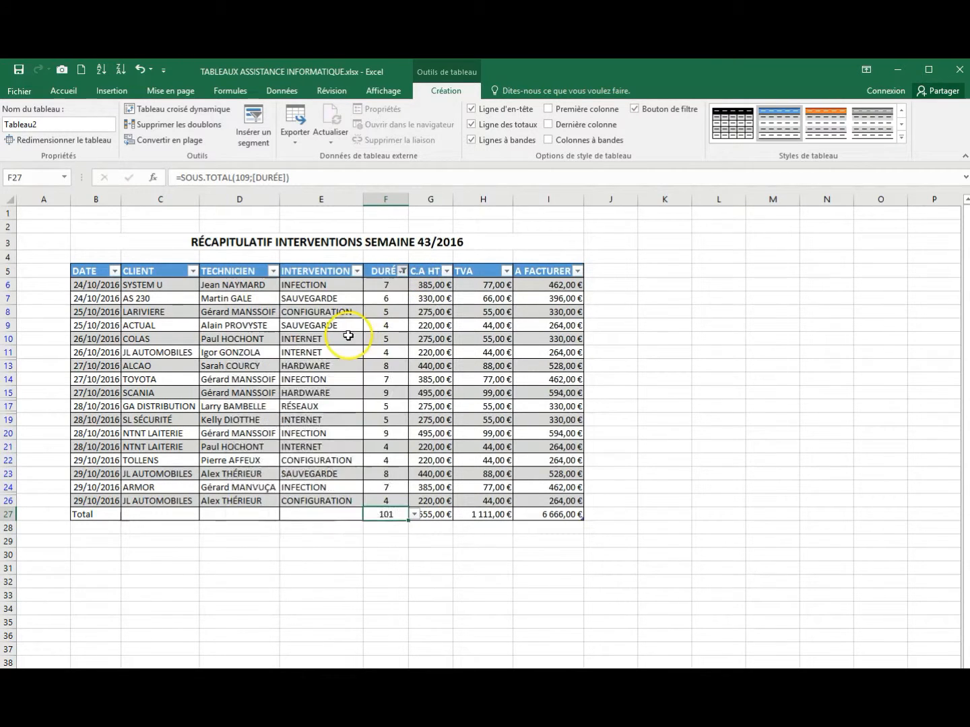
pyautogui.click(349, 336)
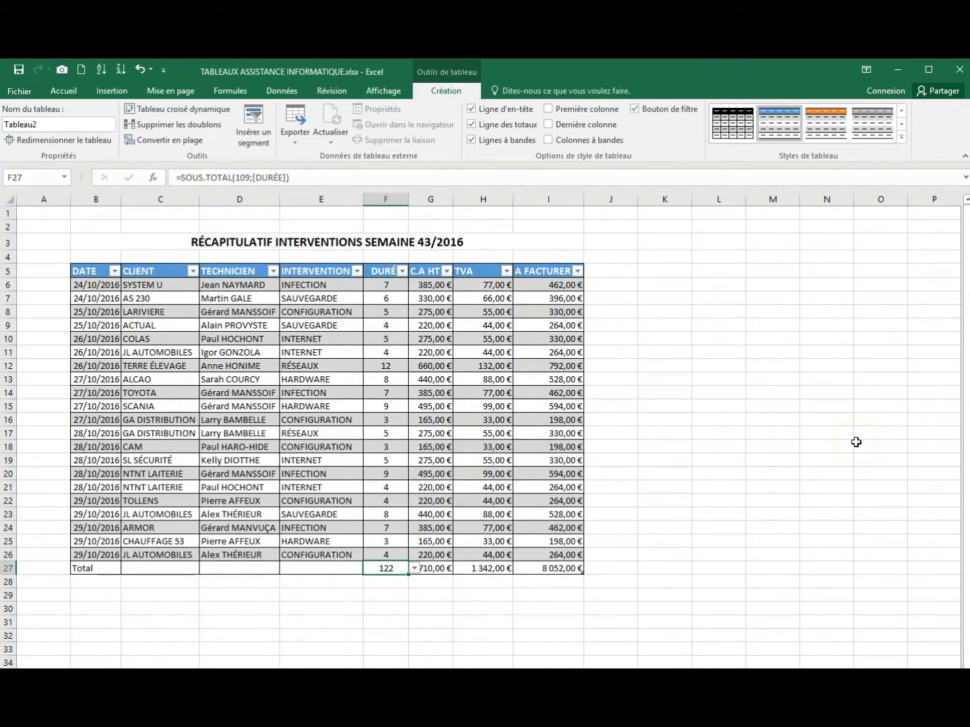